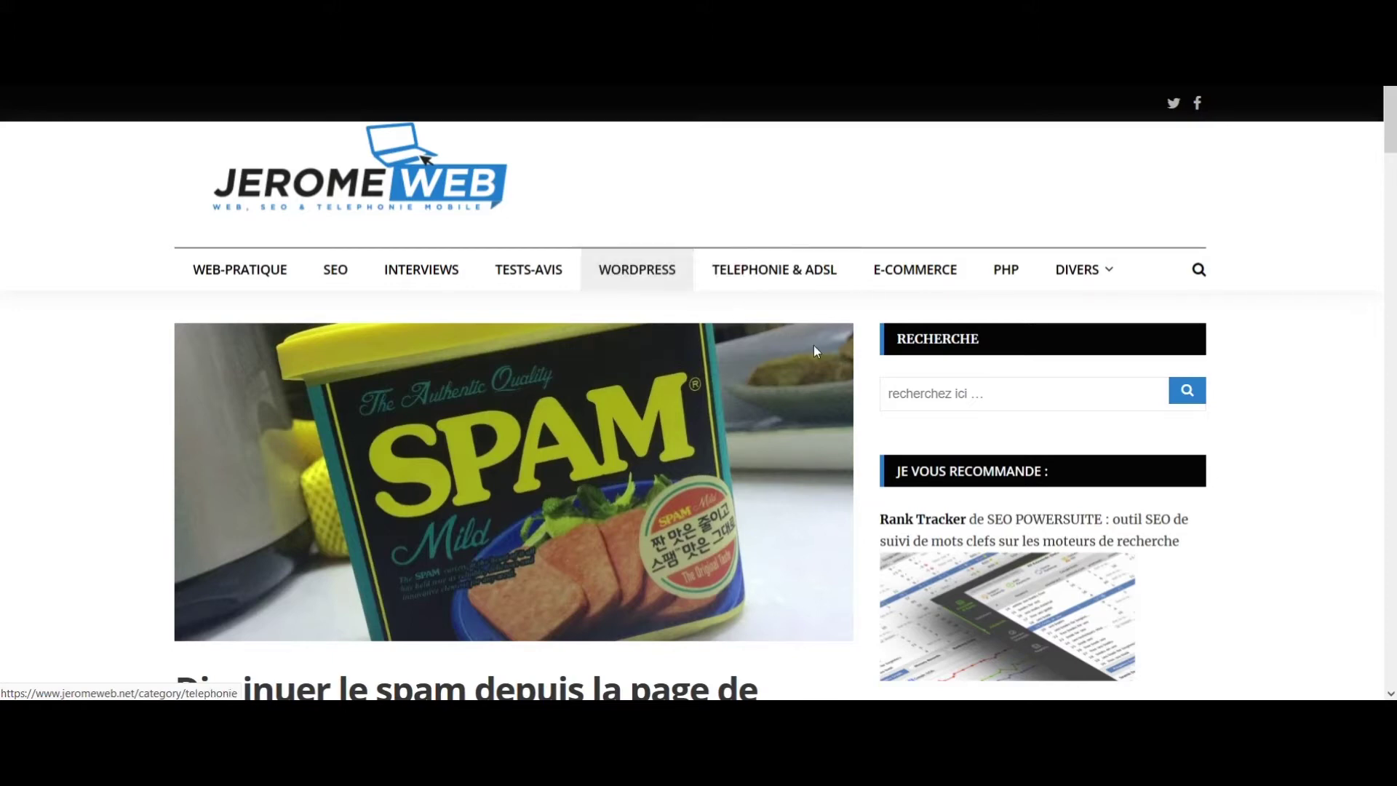
Copy the complete random-capital-quiz code block, from the opening bracket to the closing one, from the article's Contact Form 7 instructions.
scroll(879, 404, down, 5)
scroll(880, 409, down, 15)
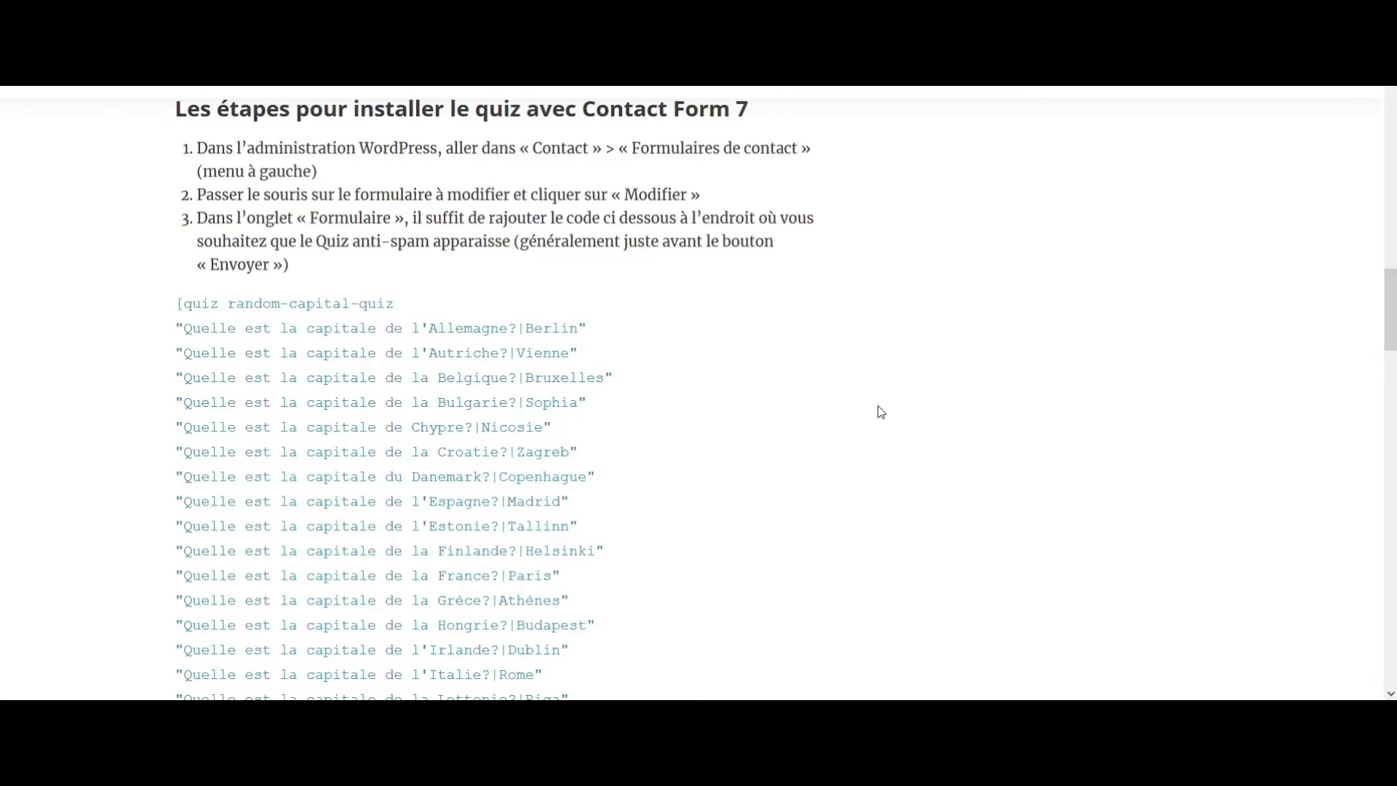
scroll(208, 328, down, 2)
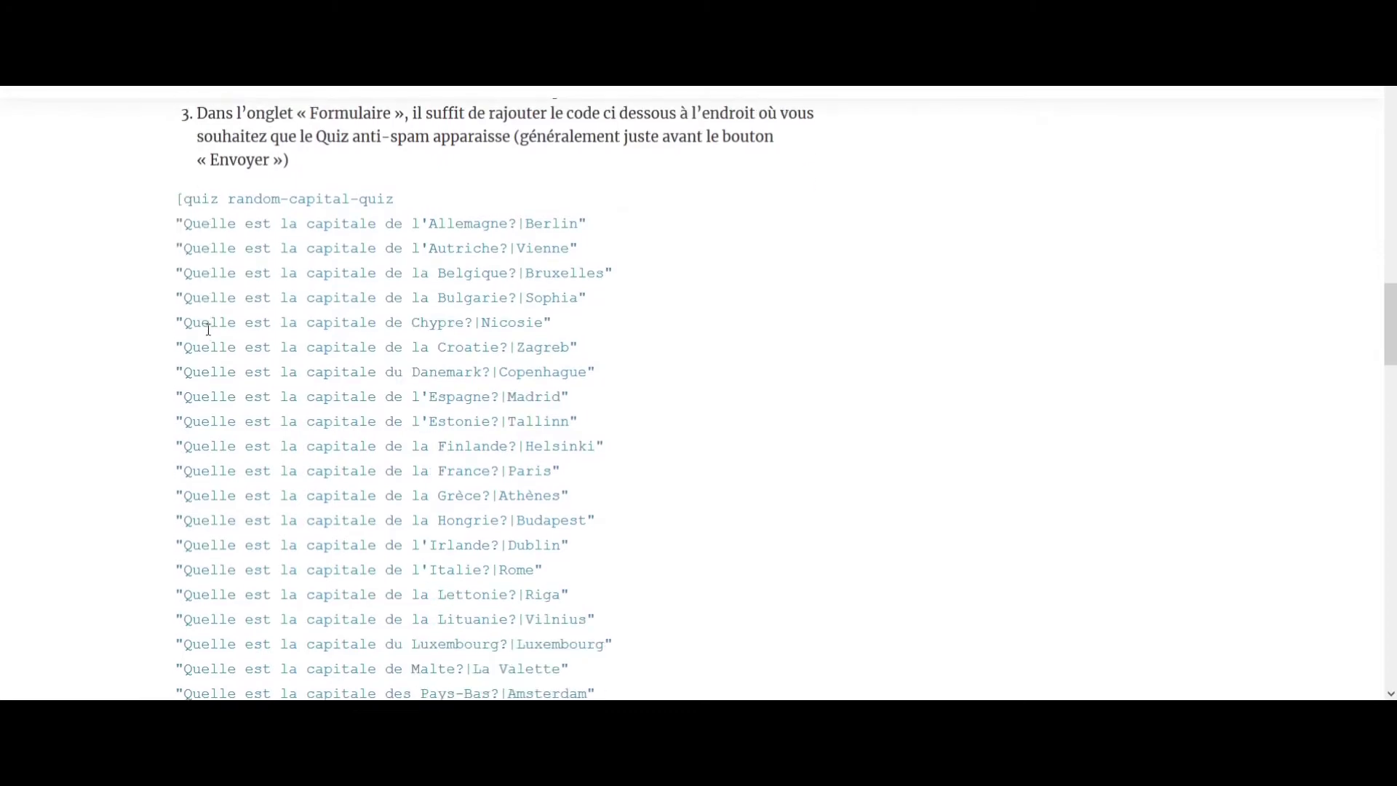
scroll(208, 328, down, 5)
scroll(228, 403, up, 5)
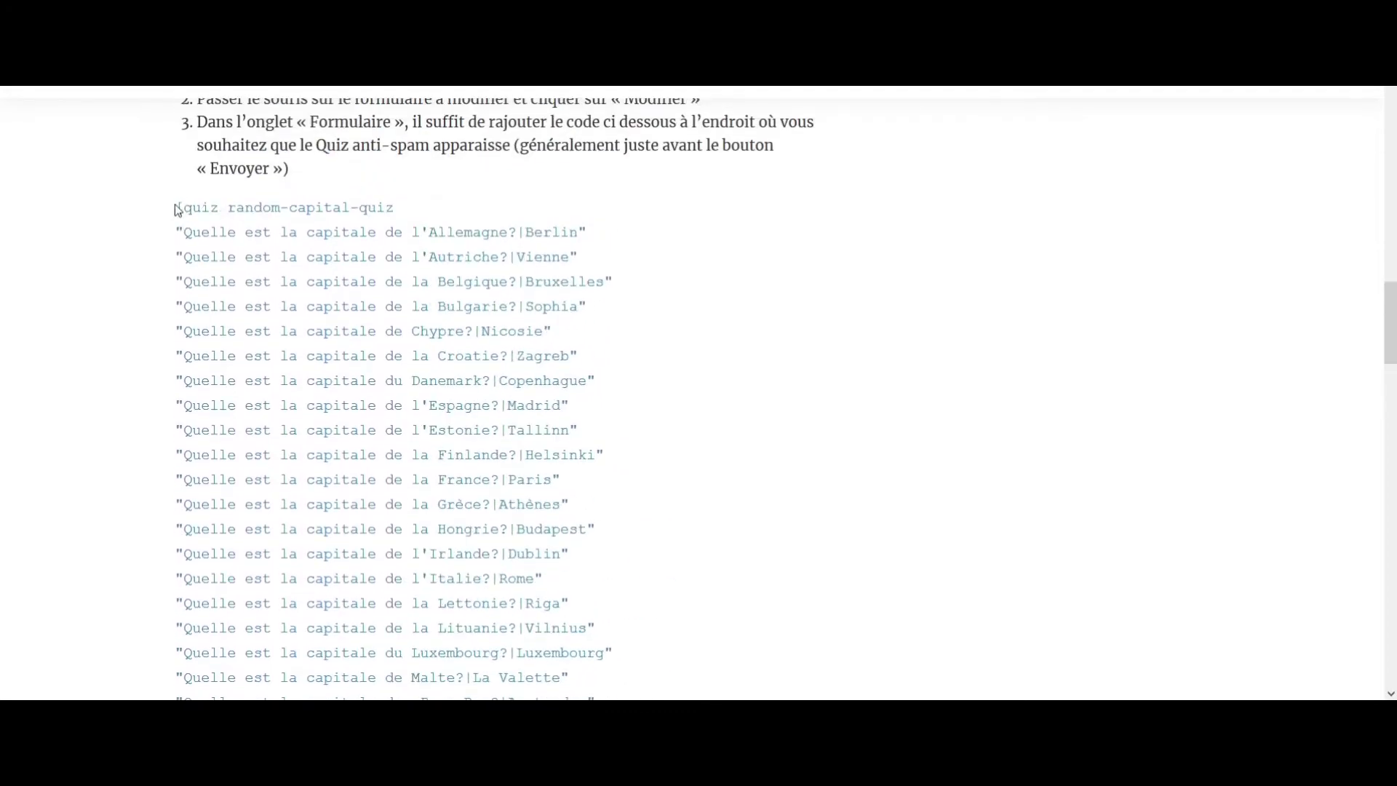
drag(177, 210, 280, 665)
scroll(273, 291, down, 6)
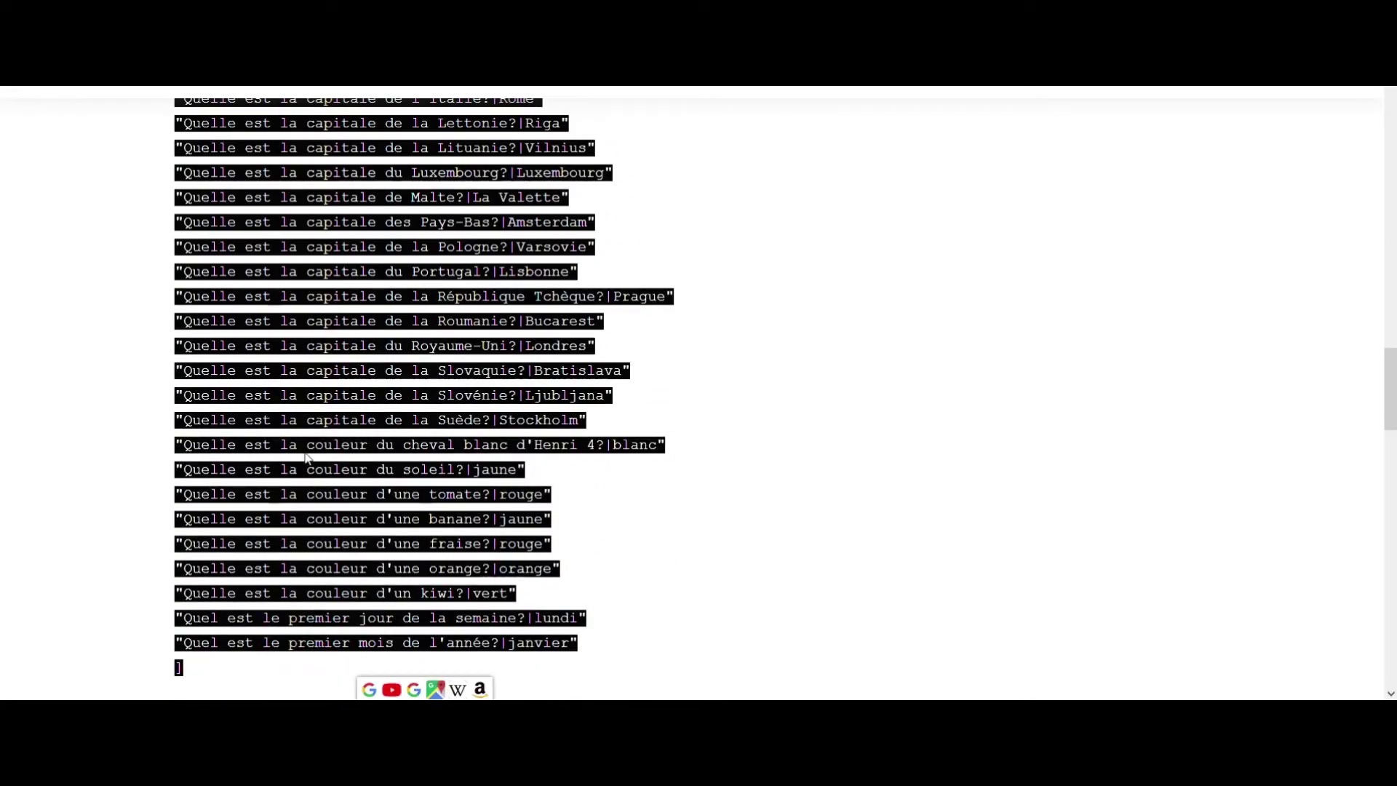
right_click(317, 421)
click(355, 435)
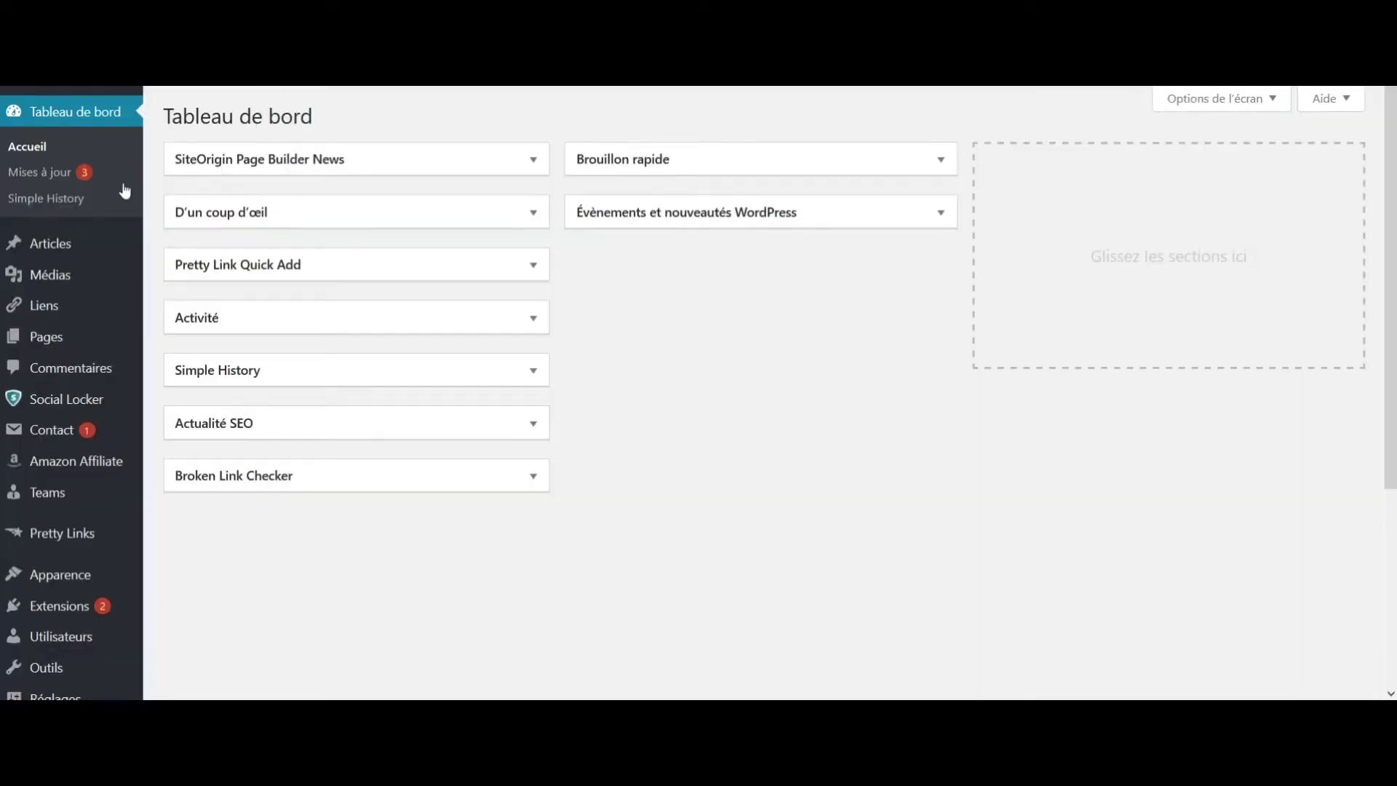
Open "Contact form 1" for editing from the contact forms list in the WordPress administration.
mouse_move(49, 434)
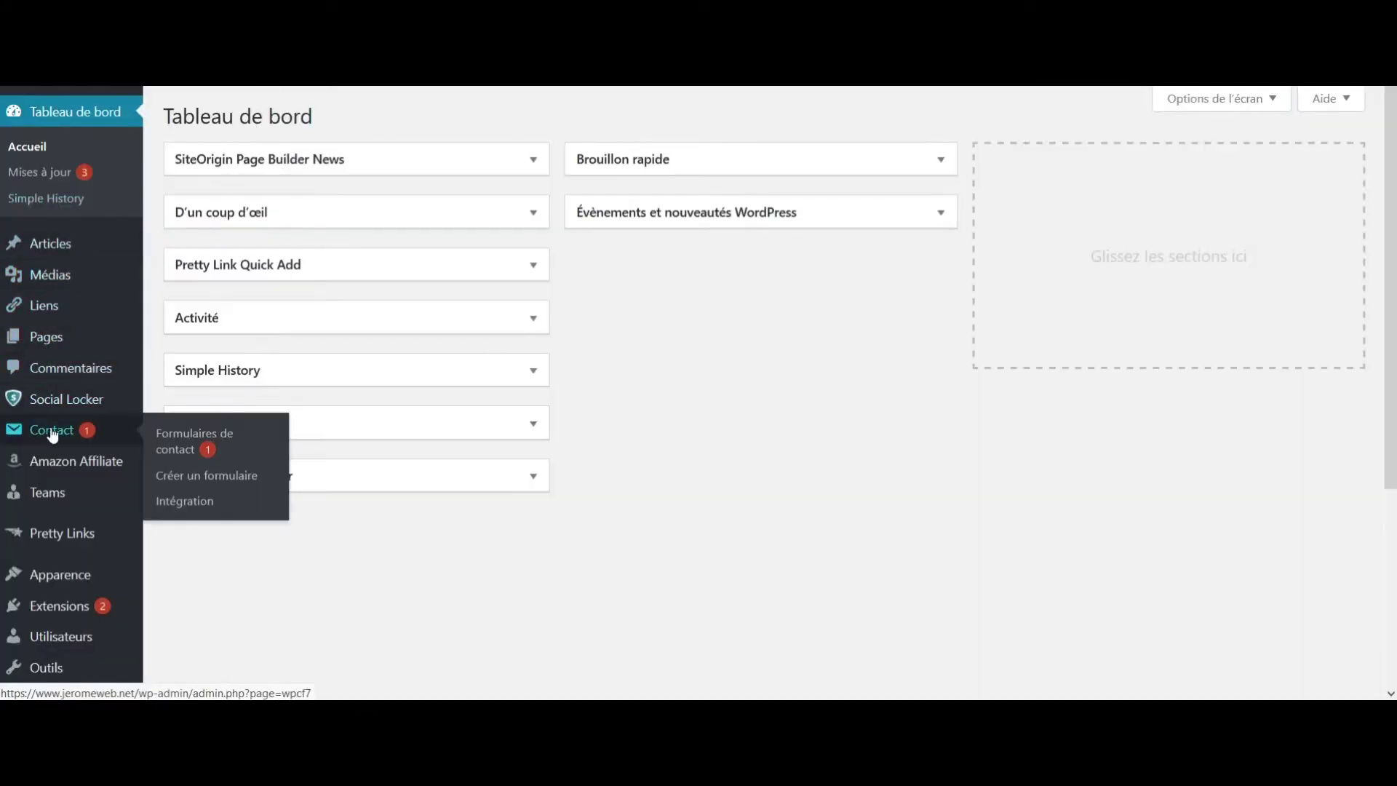
click(198, 436)
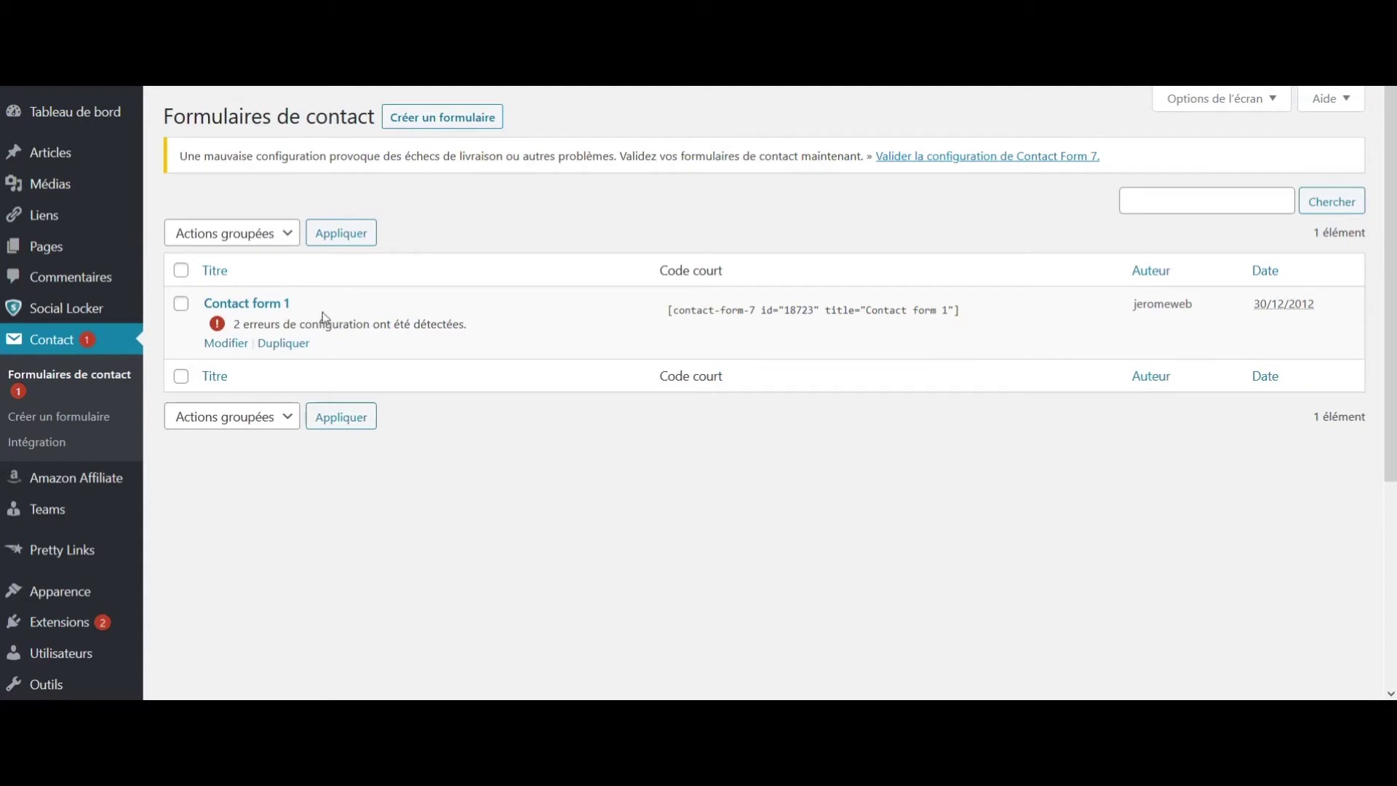
mouse_move(223, 352)
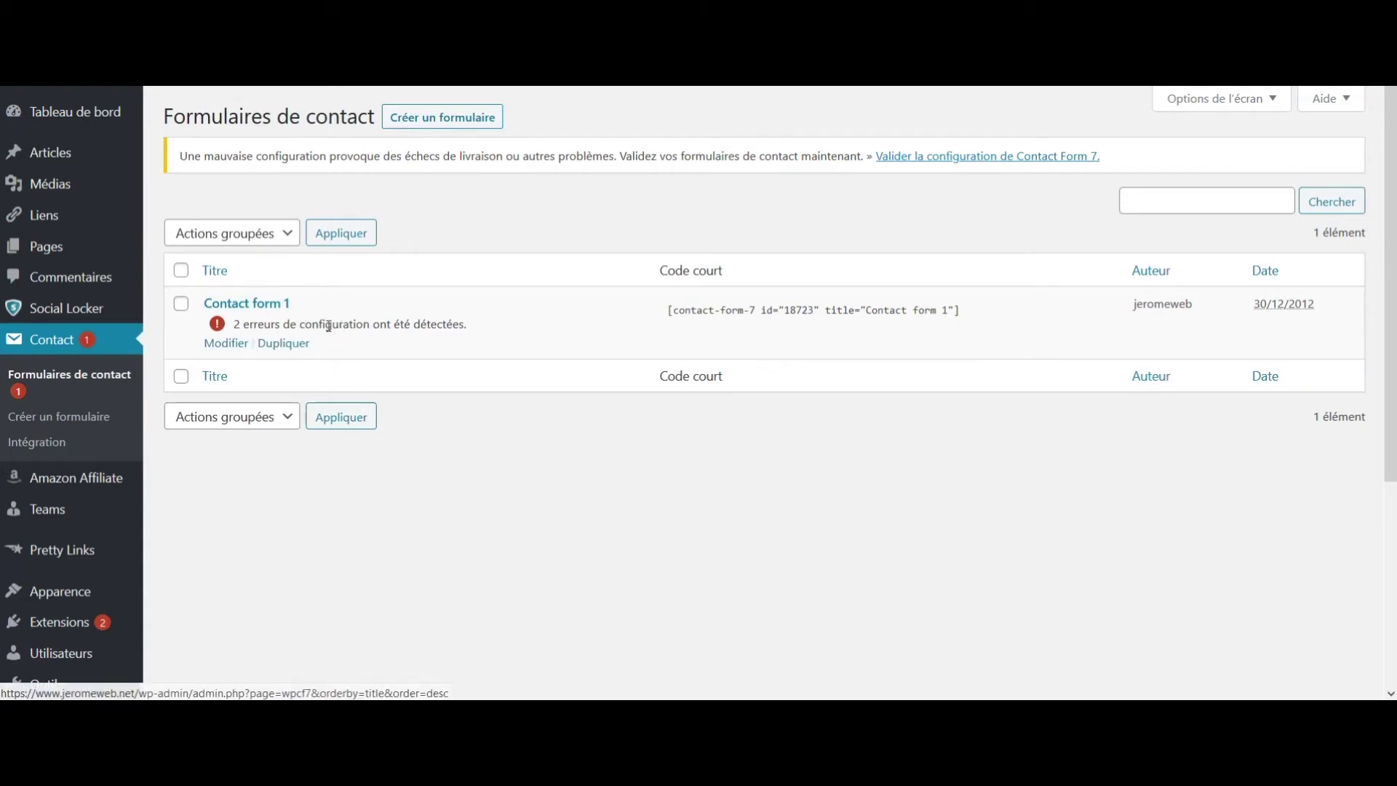
click(223, 348)
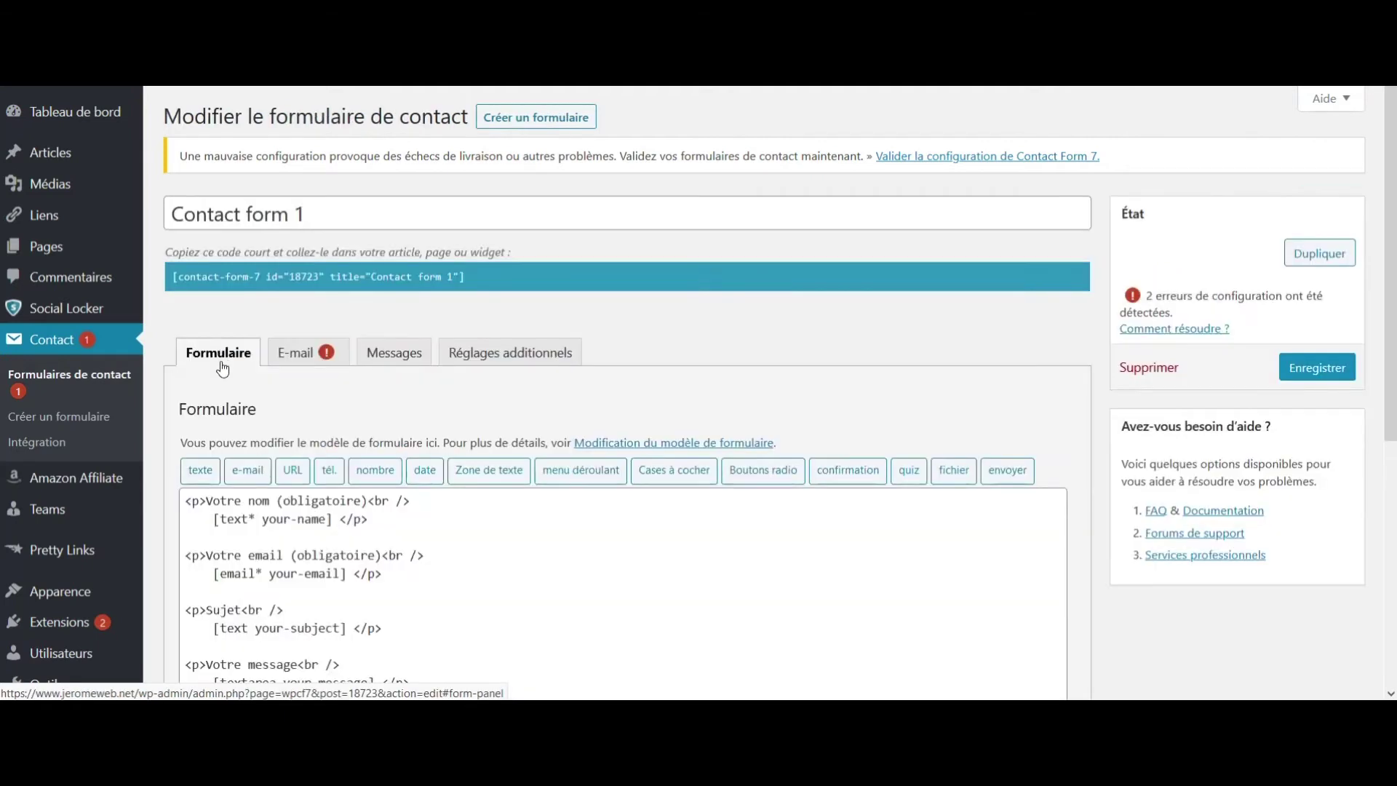
Paste the copied quiz code into the form template on new lines between the message field and the "Envoyer" submit tag.
scroll(226, 349, down, 1)
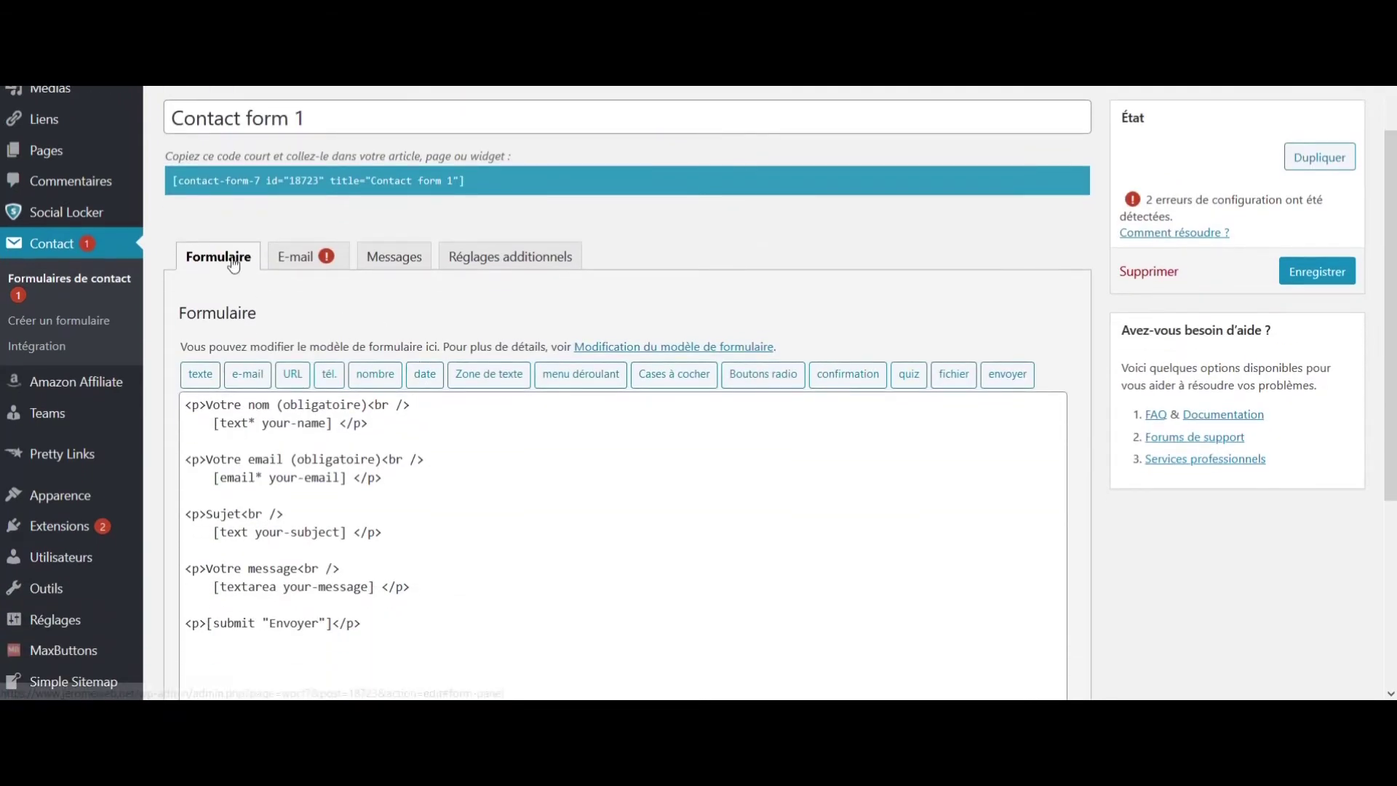
scroll(276, 378, down, 1)
click(316, 494)
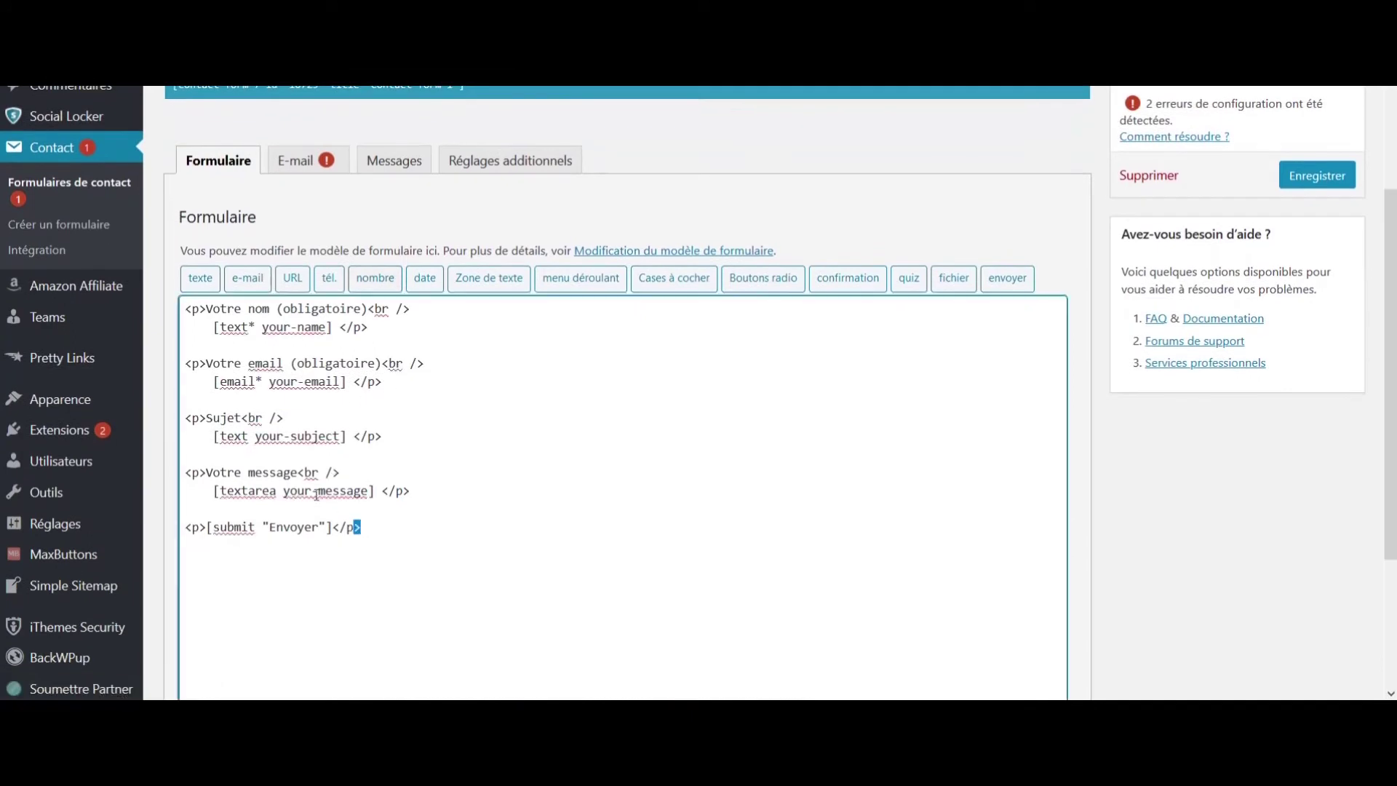
drag(317, 495, 175, 304)
click(327, 336)
click(279, 509)
key(Return)
key(Return)
key(Return)
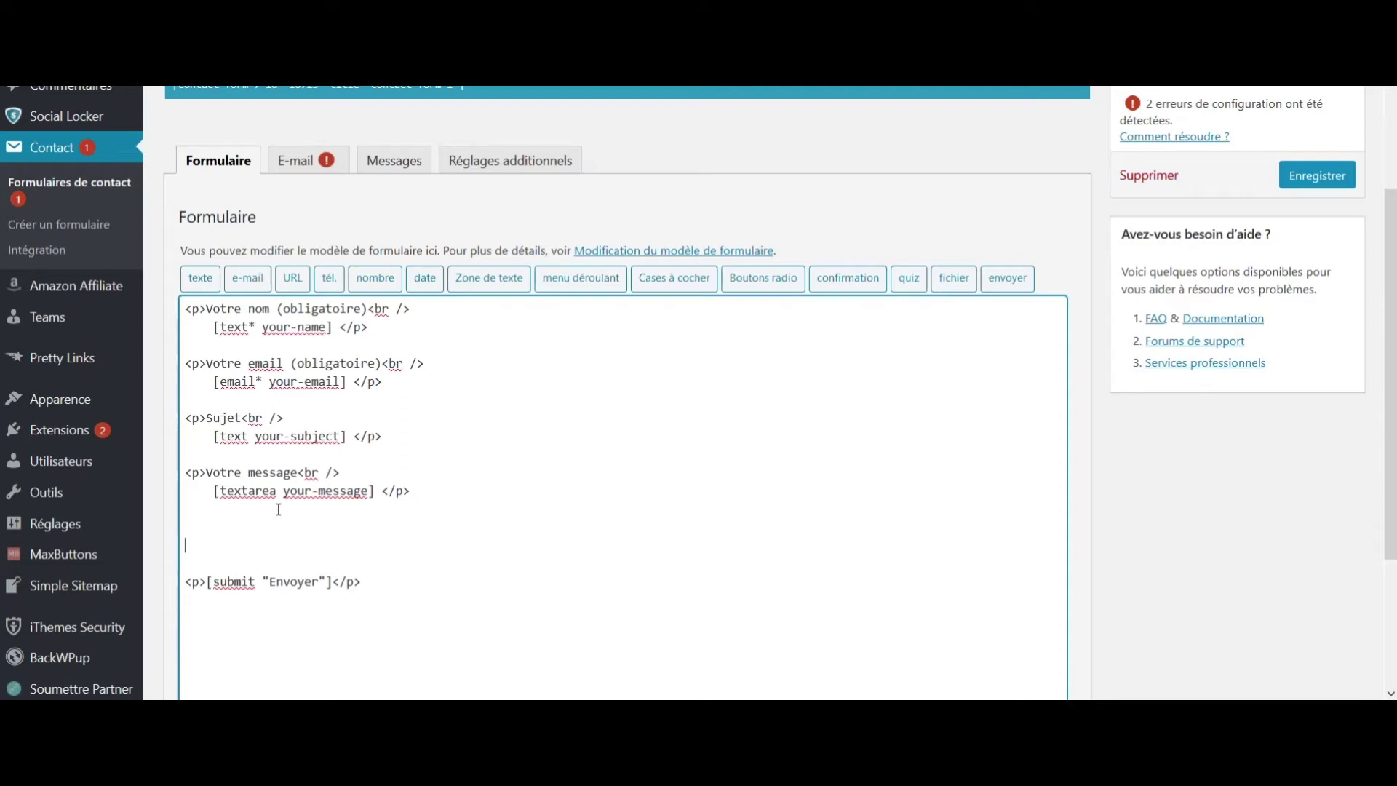
key(ctrl+v)
scroll(278, 510, down, 1)
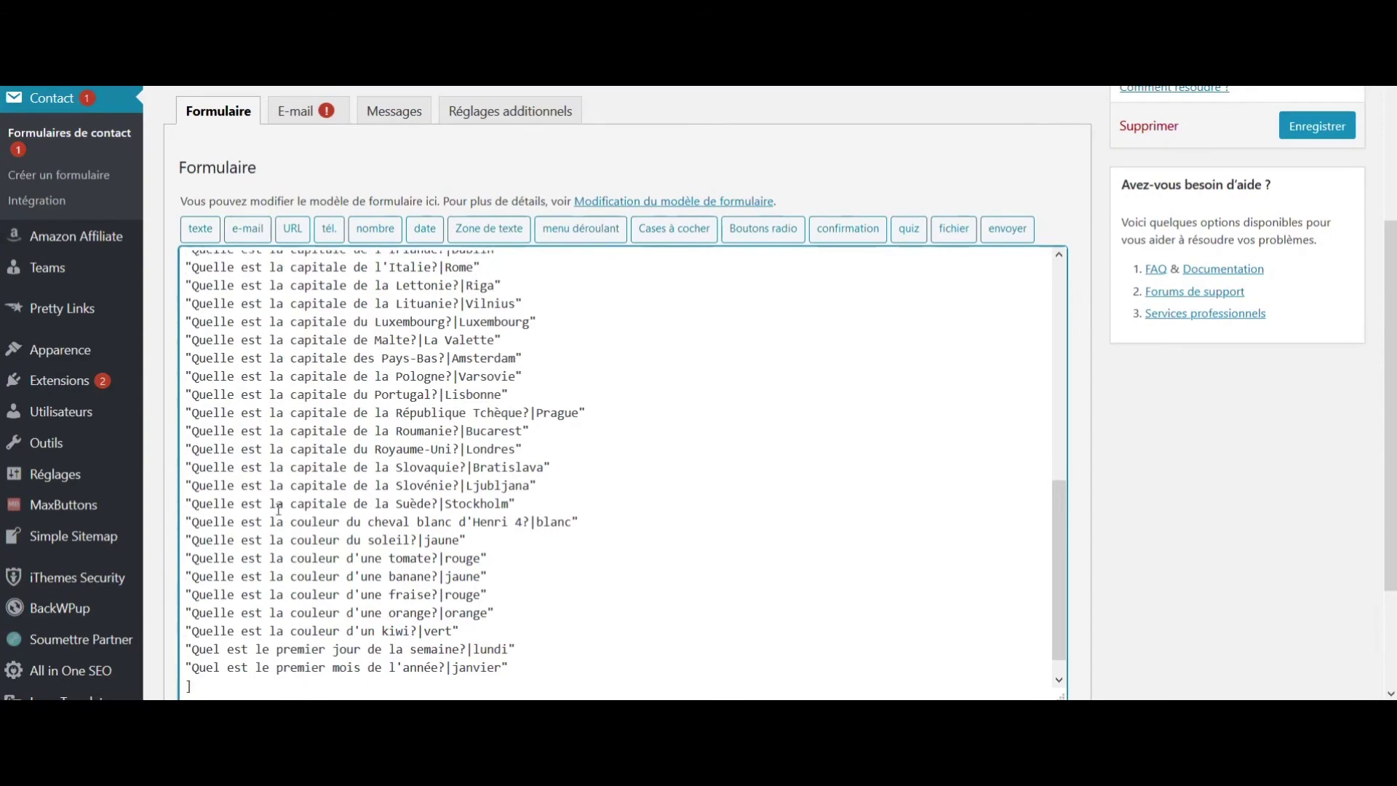
Examine how the pasted quiz block is delimited, from its closing bracket back to the opening "[quiz random-capital-quiz" tag.
drag(194, 656, 178, 653)
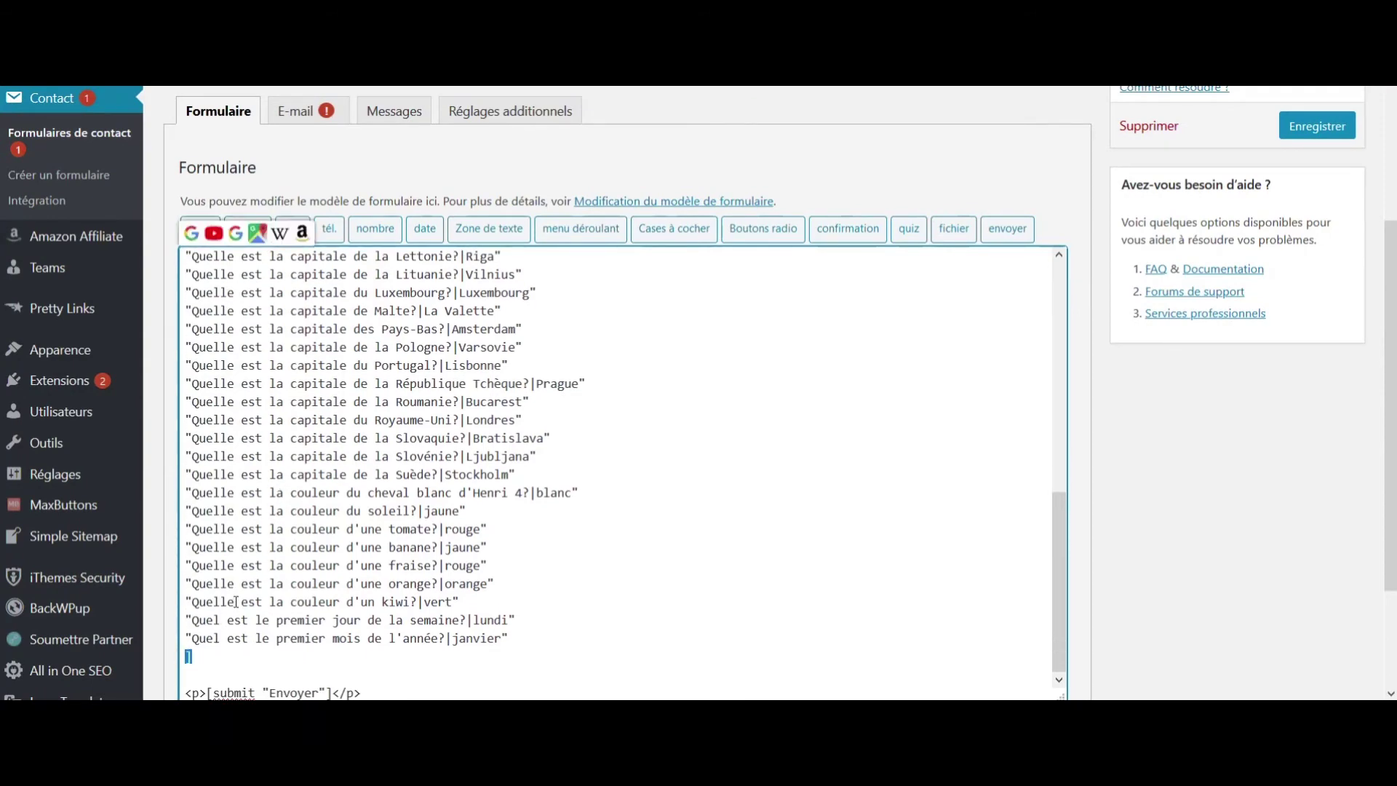
scroll(236, 601, up, 6)
drag(381, 404, 152, 407)
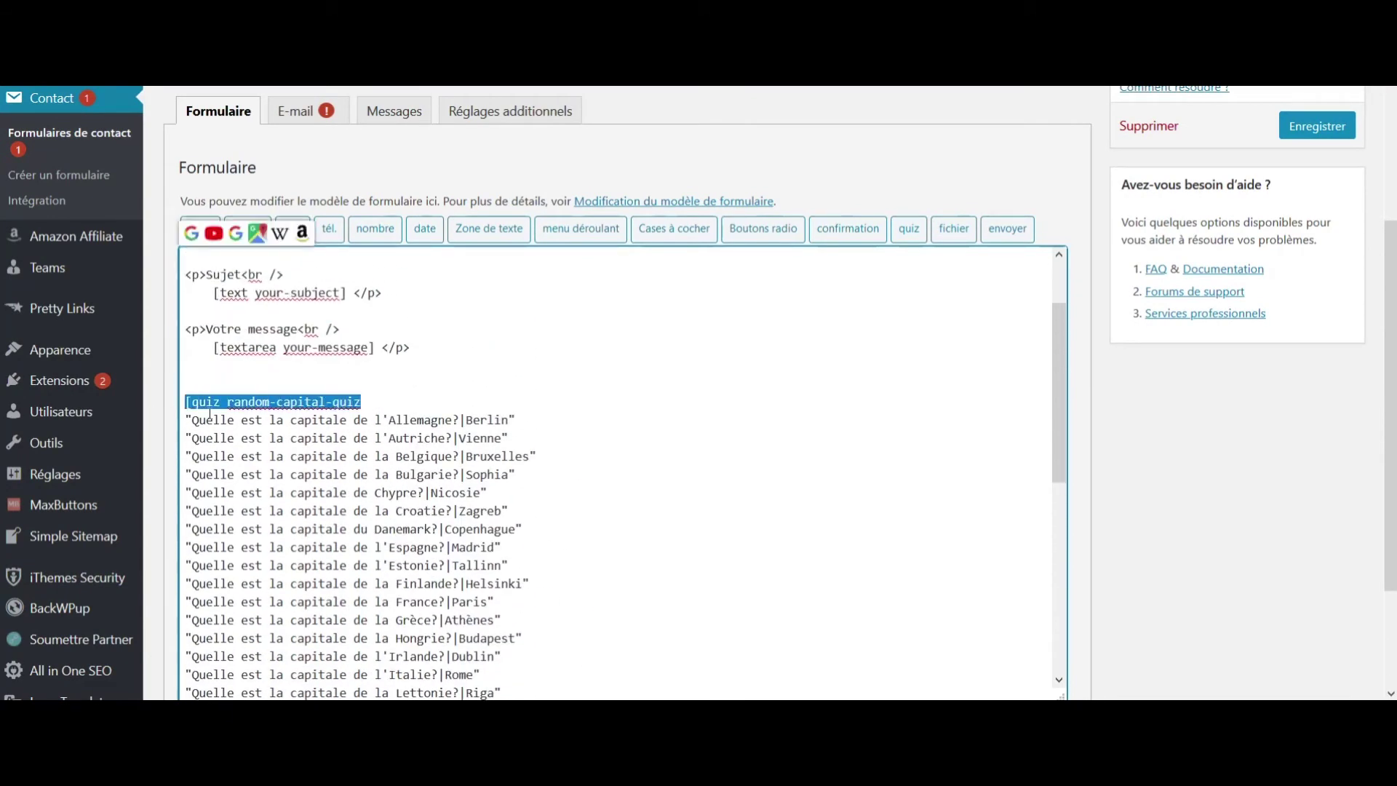
scroll(433, 417, down, 2)
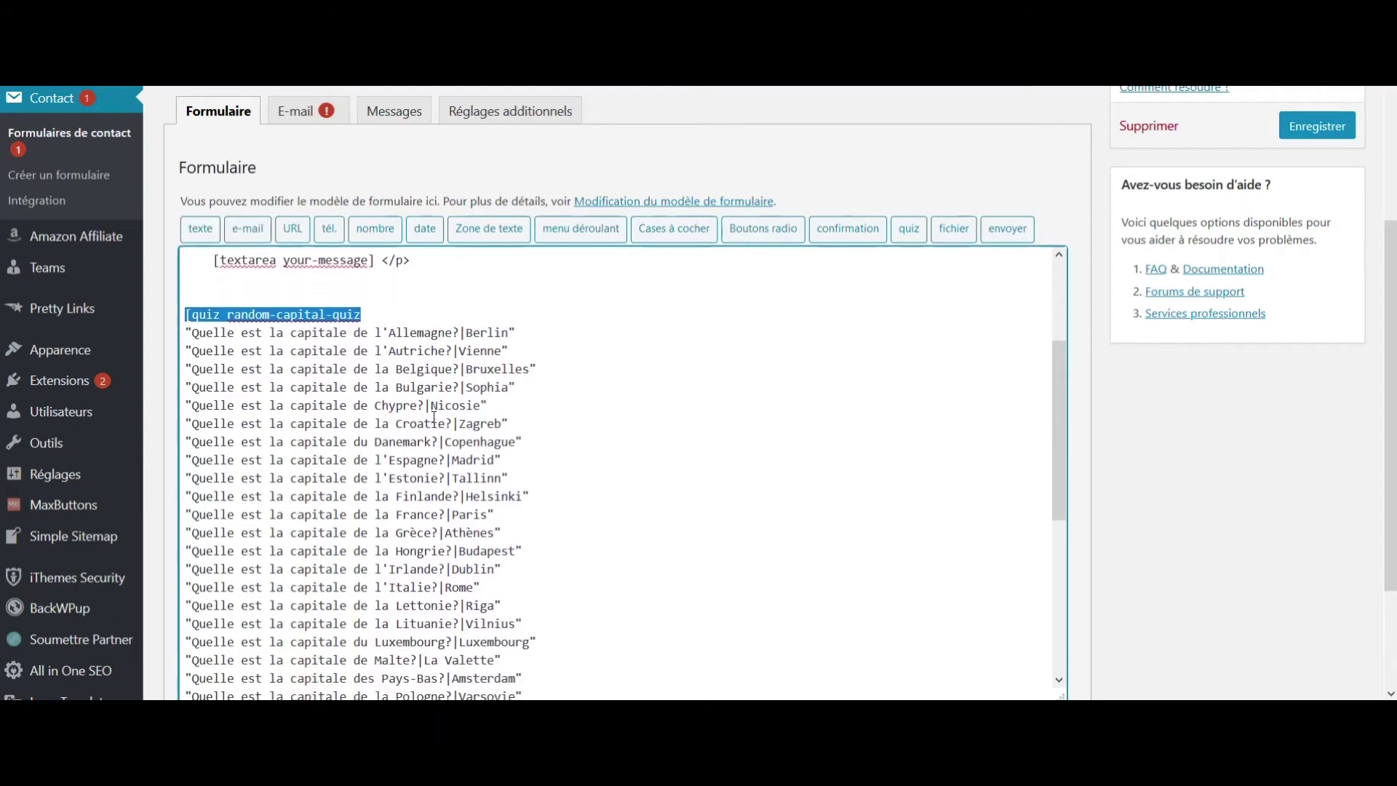
scroll(397, 405, down, 1)
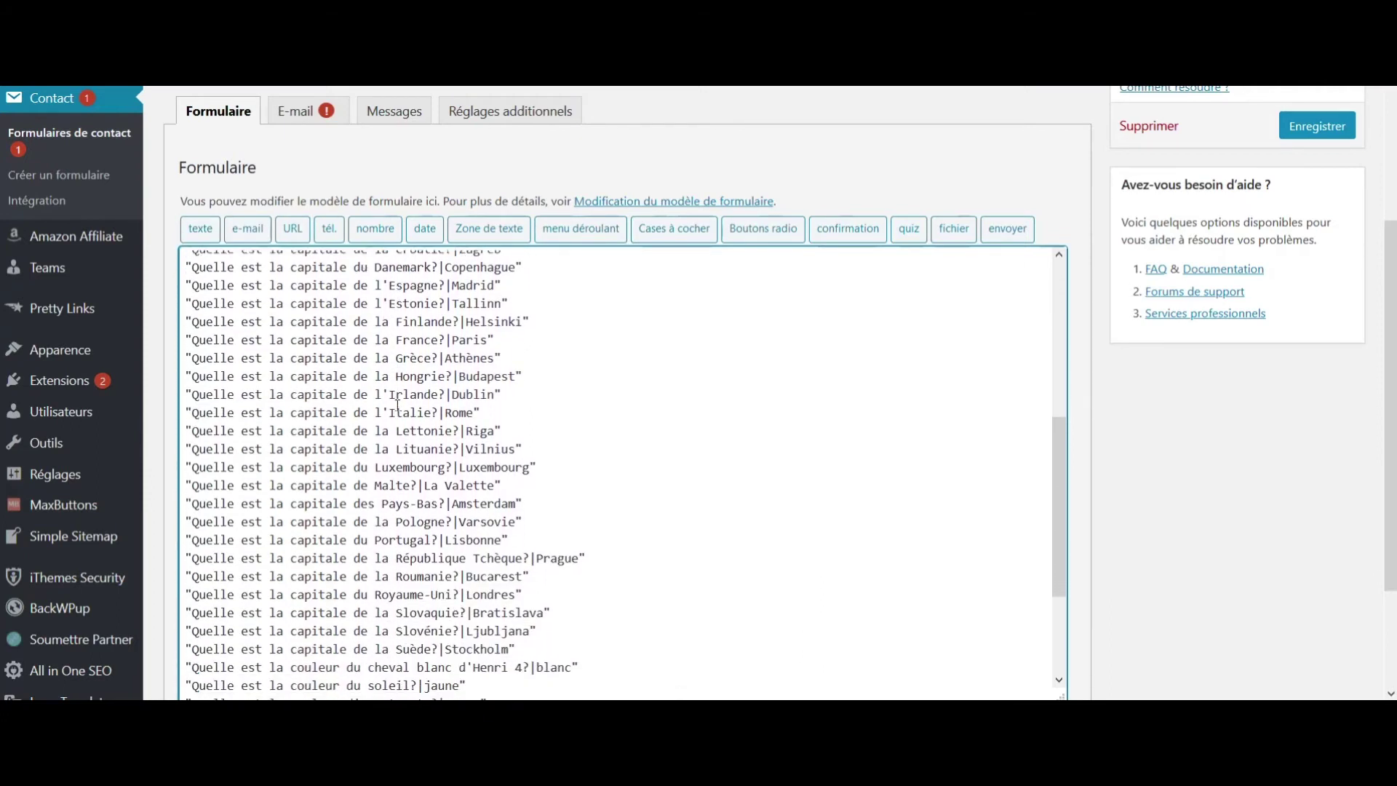
scroll(398, 405, up, 3)
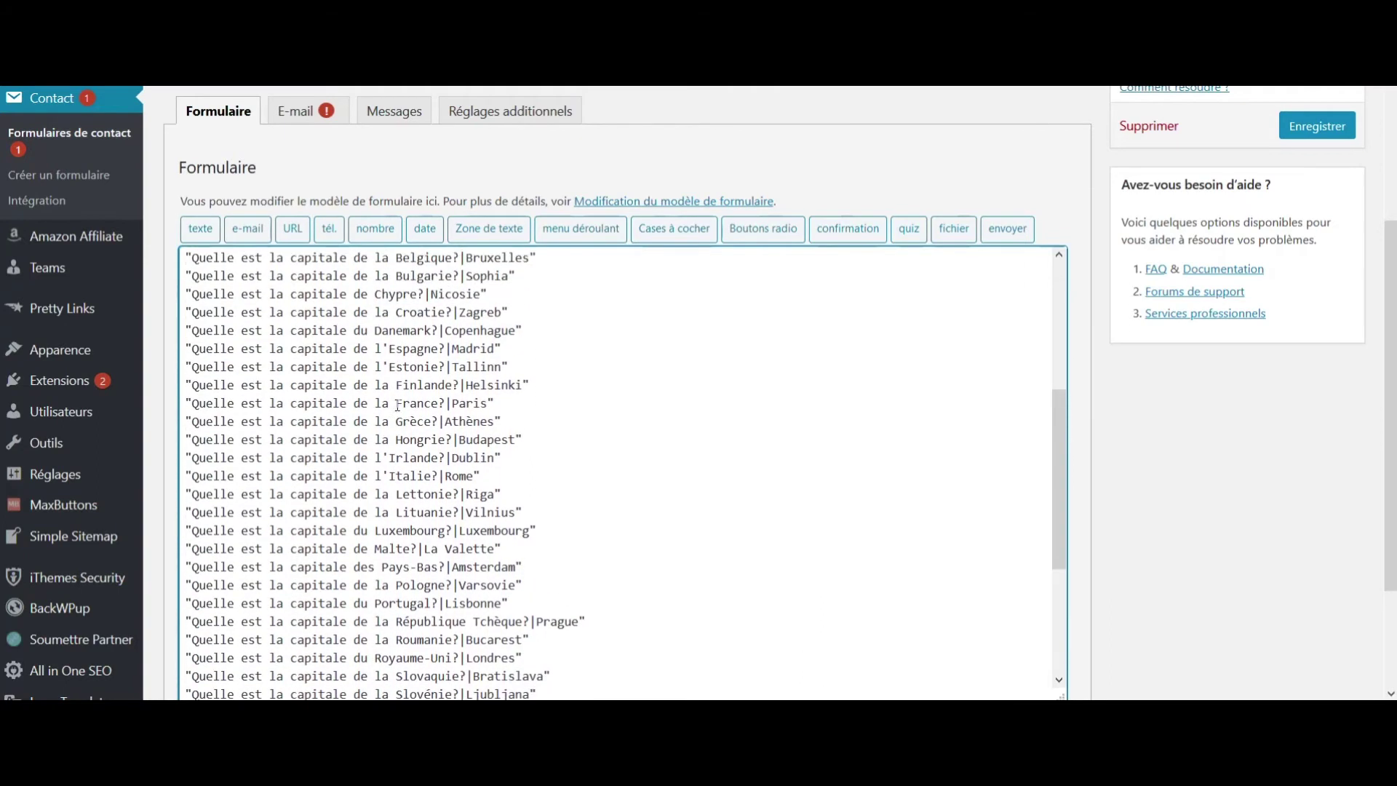
drag(187, 314, 360, 314)
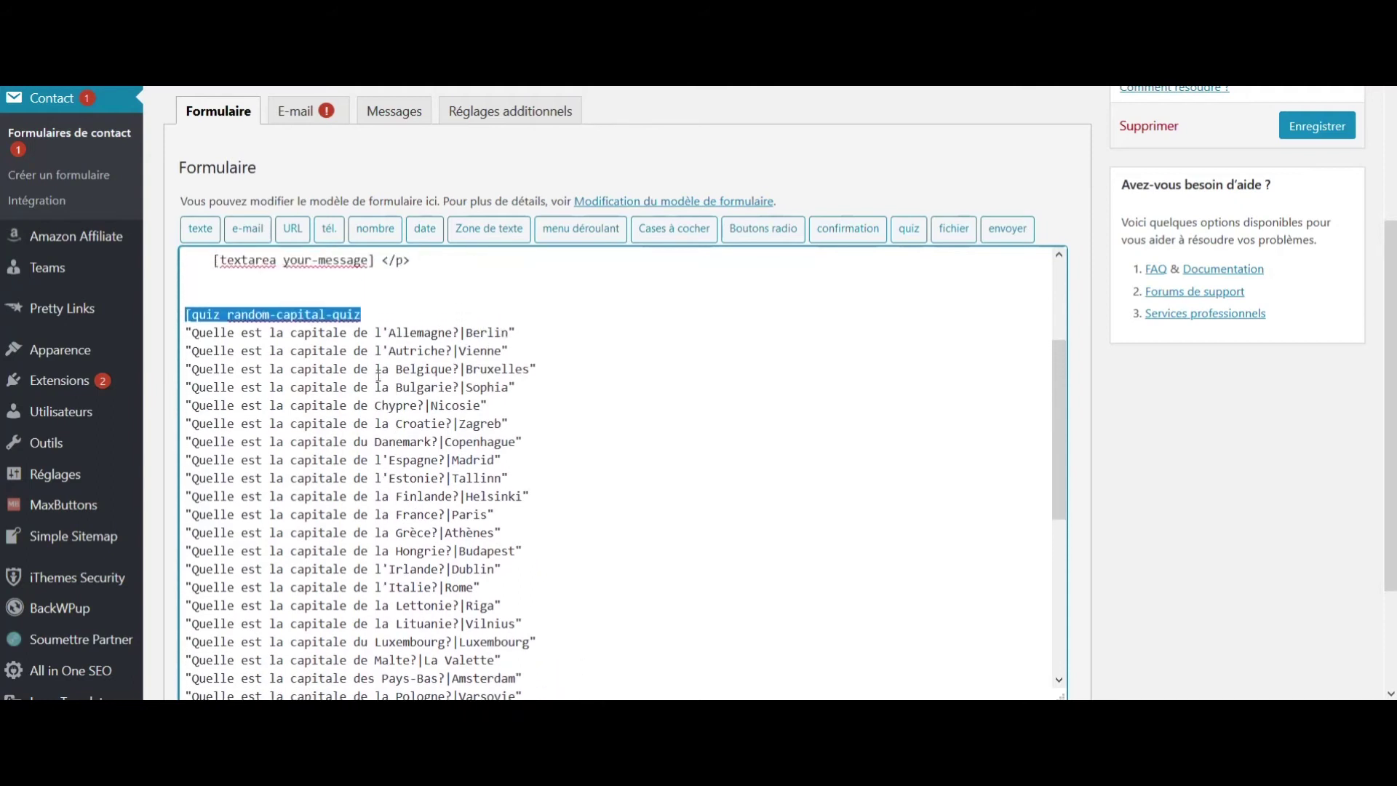
Examine the structure of the Allemagne entry: enclosing quotation marks, question, pipe separator and answer.
click(184, 333)
drag(185, 333, 532, 327)
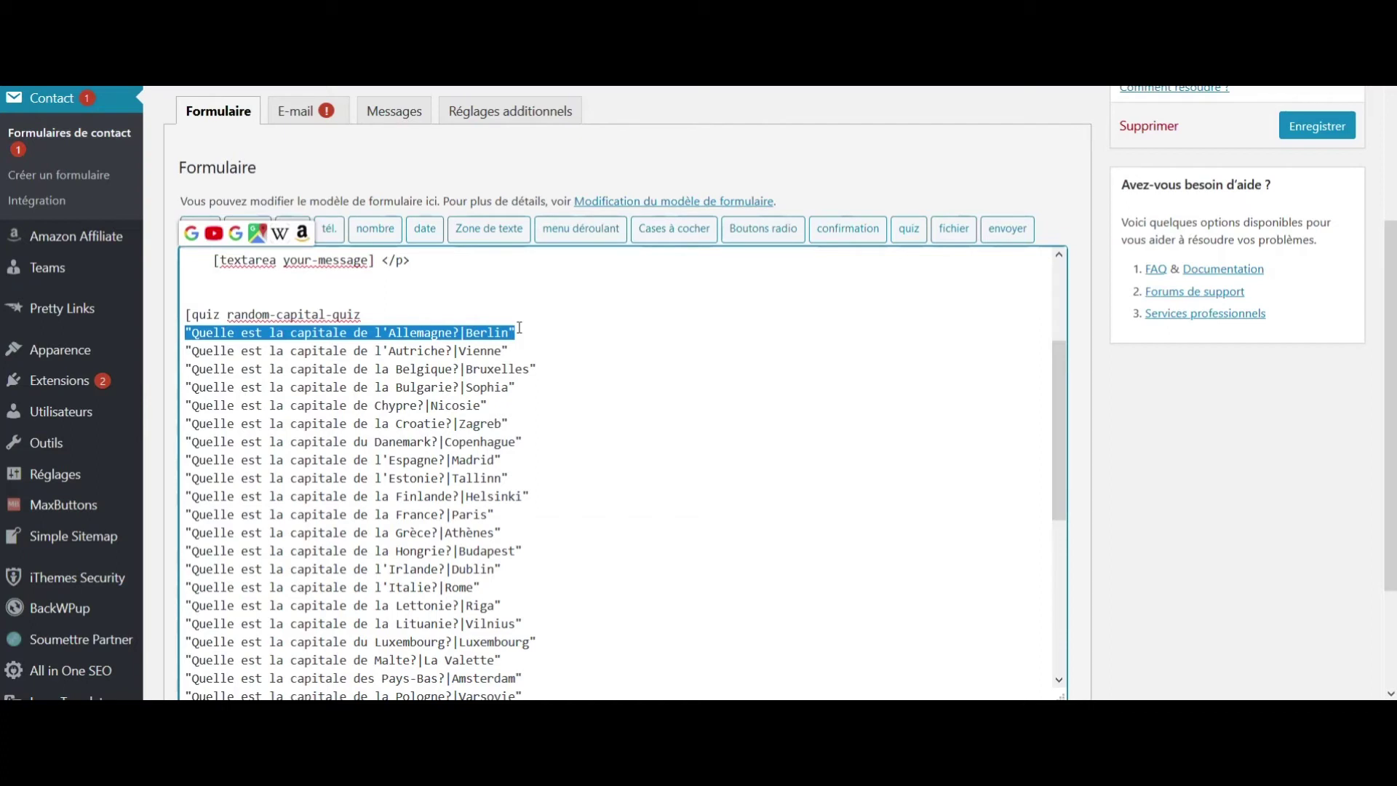
drag(185, 332, 466, 339)
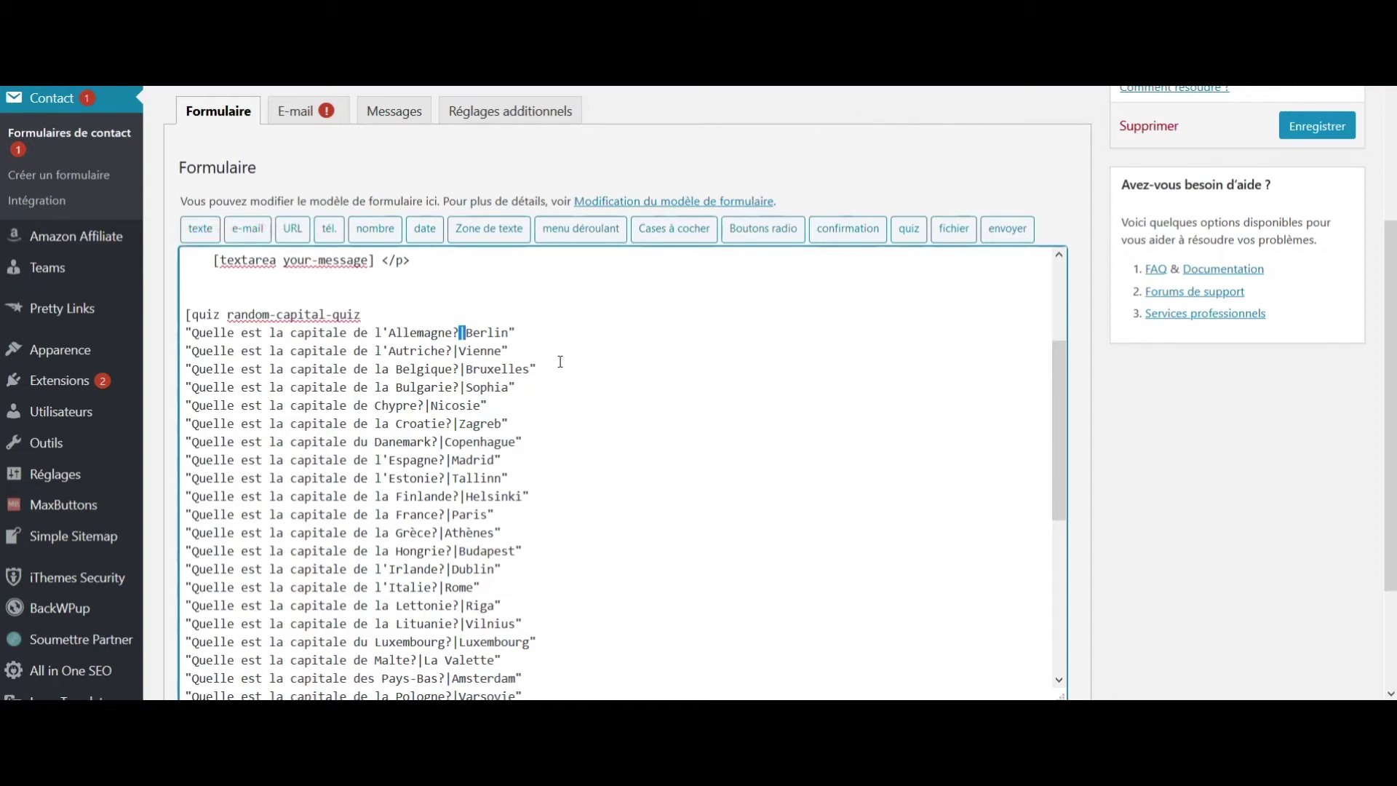
double_click(482, 333)
click(525, 331)
Insert a stray quotation mark inside the word "capitale" of the Allemagne question, then remove it.
click(305, 332)
text(")
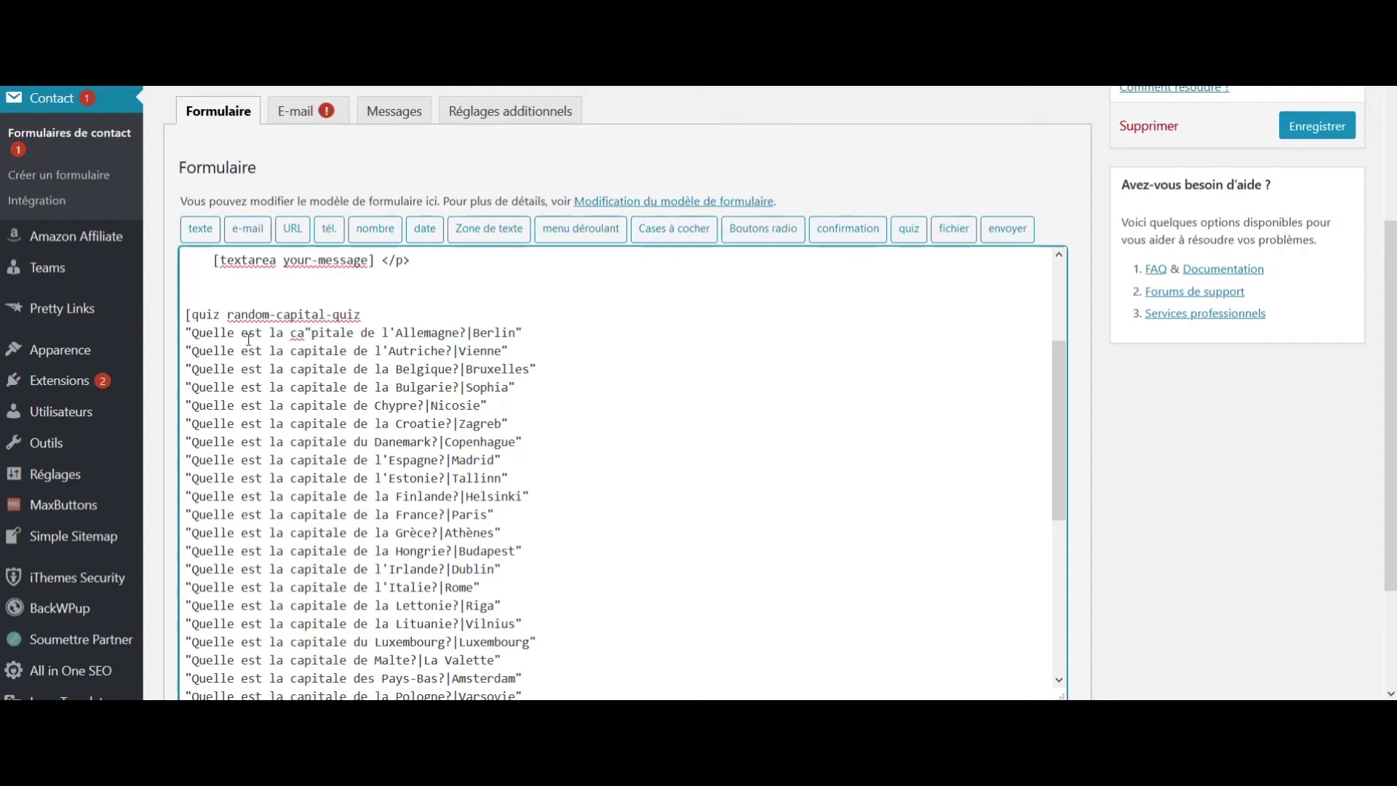
drag(191, 332, 183, 331)
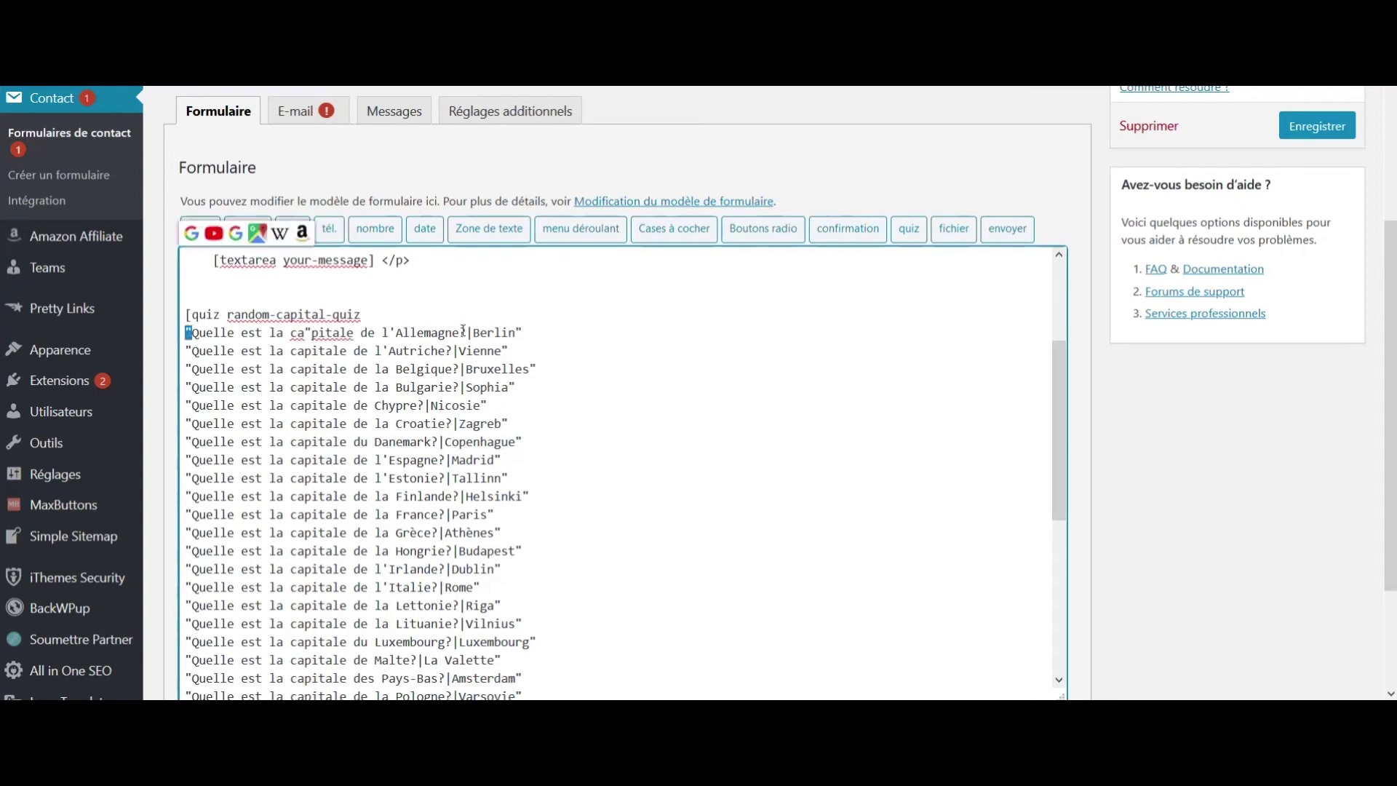
click(312, 333)
key(BackSpace)
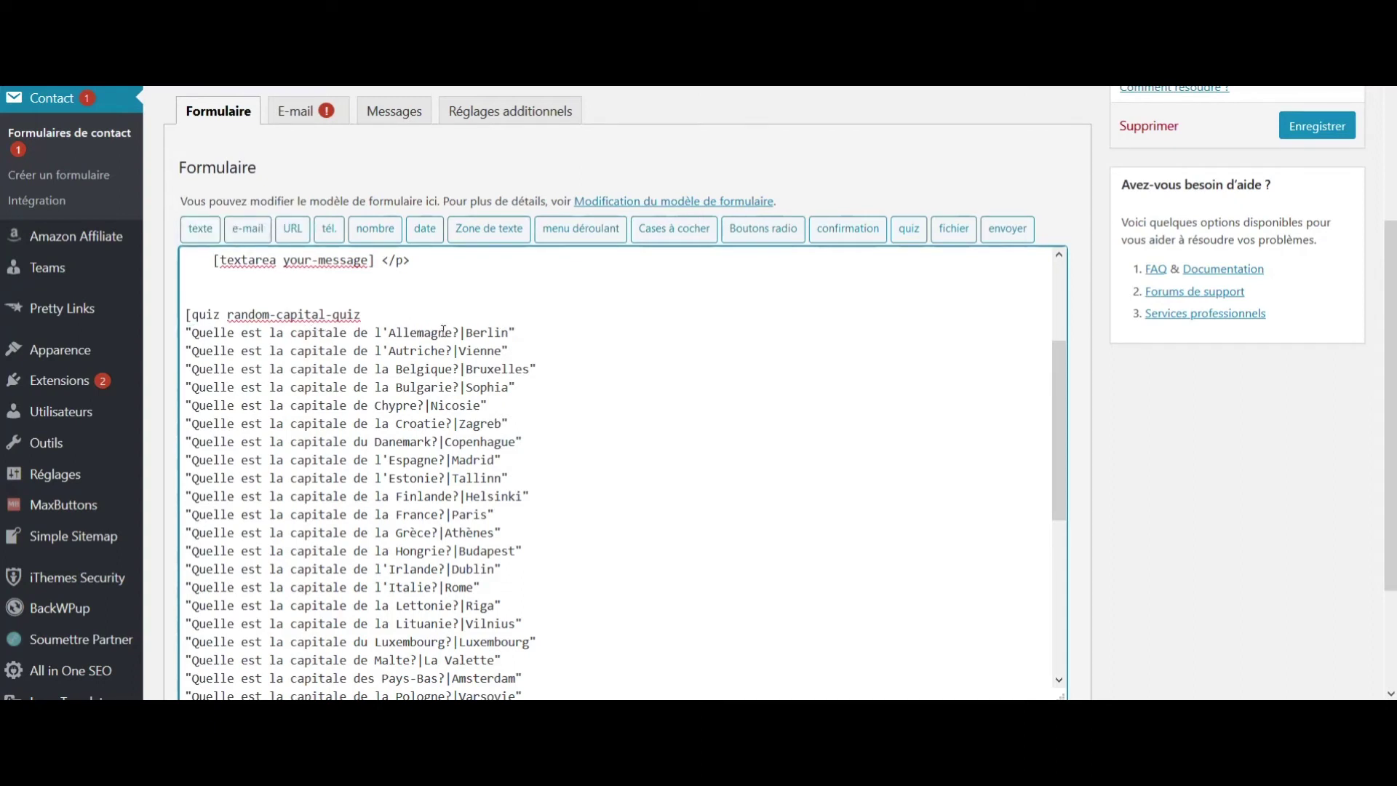
Review the remaining quiz entries, covering the capital, colour, first day of the week and first month questions.
scroll(443, 331, down, 2)
drag(401, 263, 396, 537)
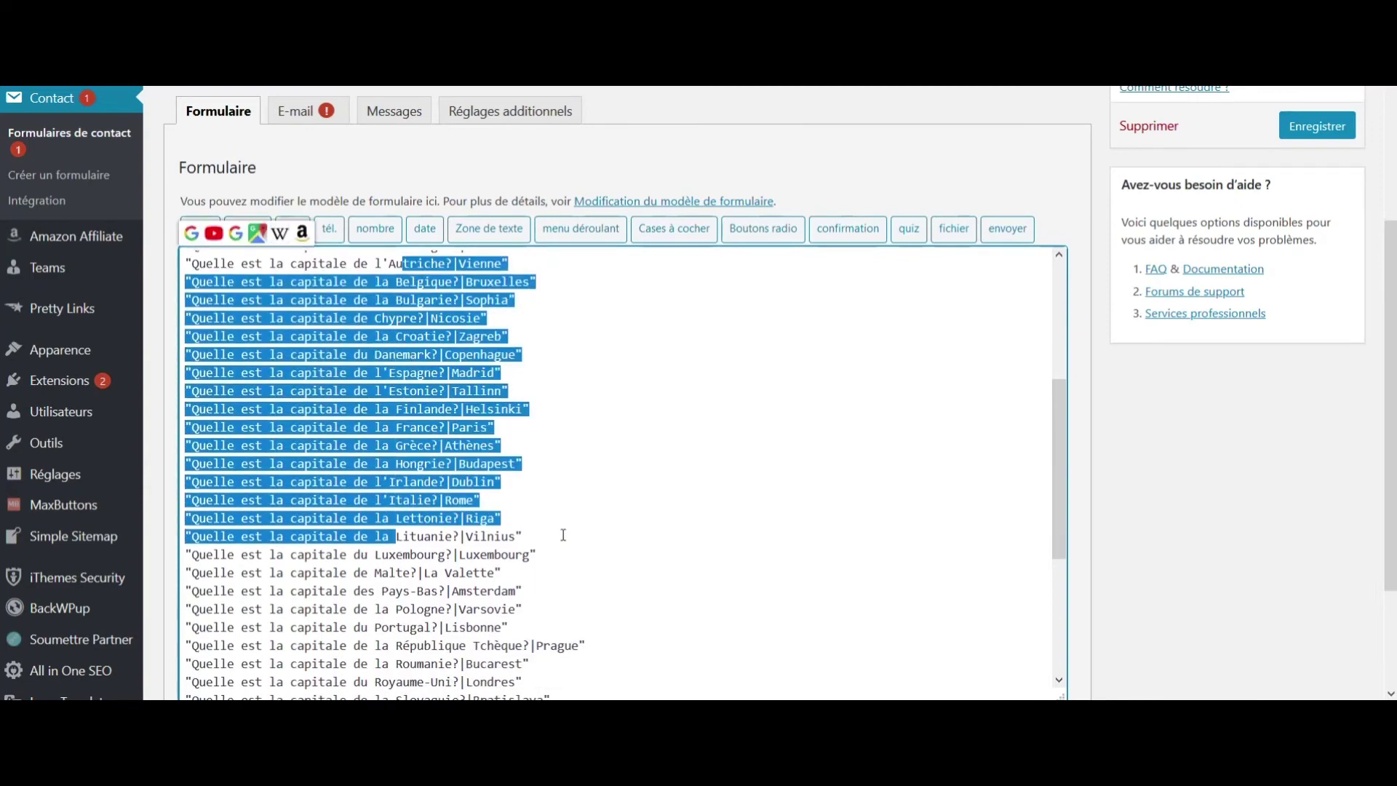
scroll(567, 533, down, 4)
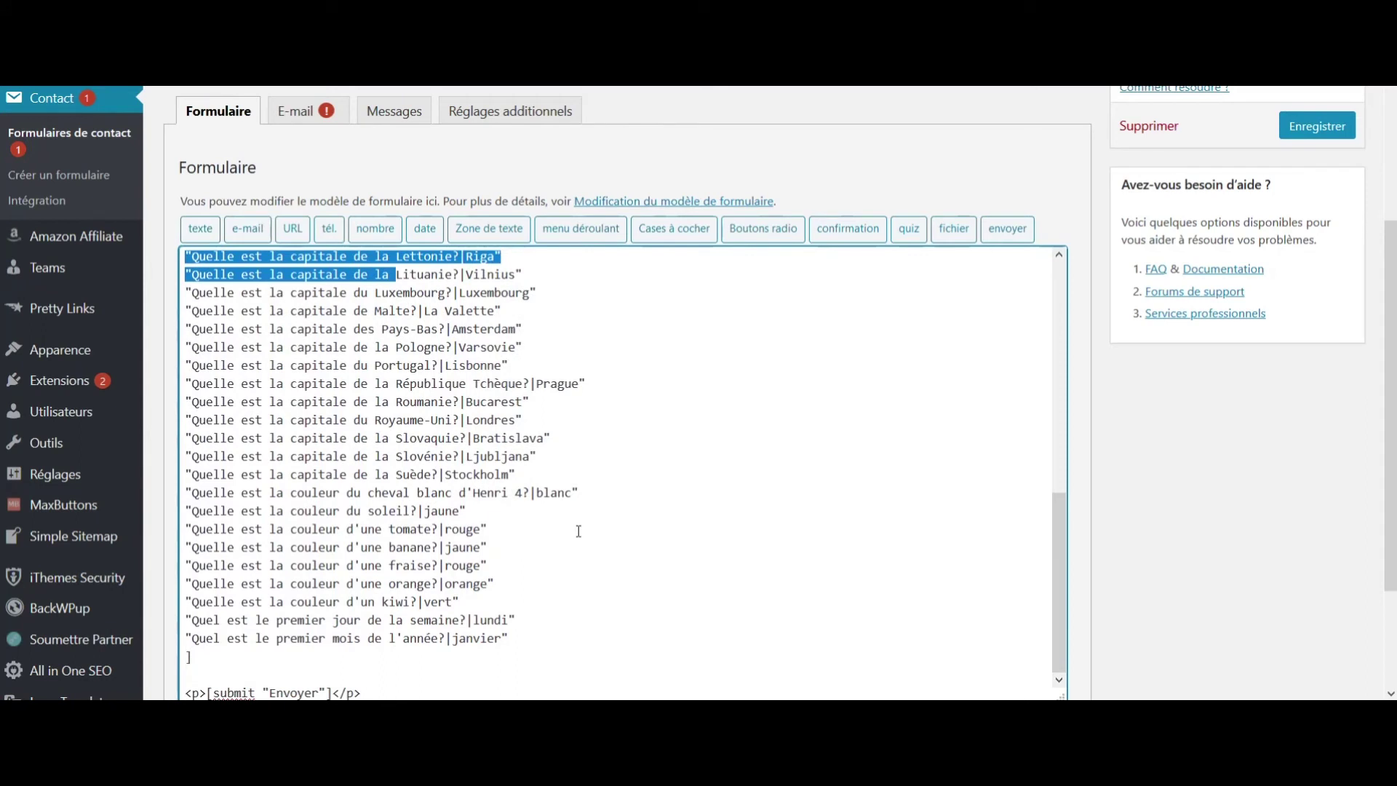
drag(311, 493, 324, 565)
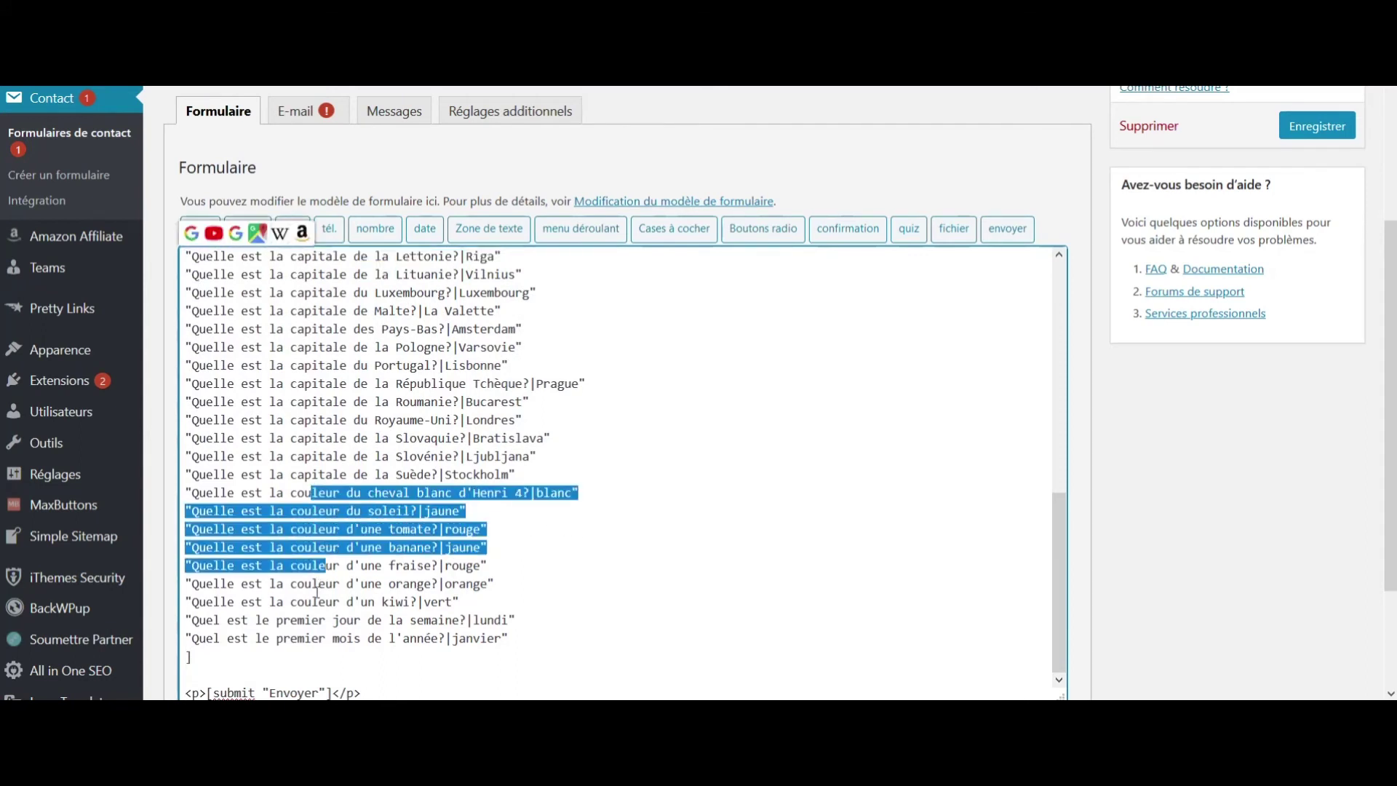
drag(310, 621, 349, 635)
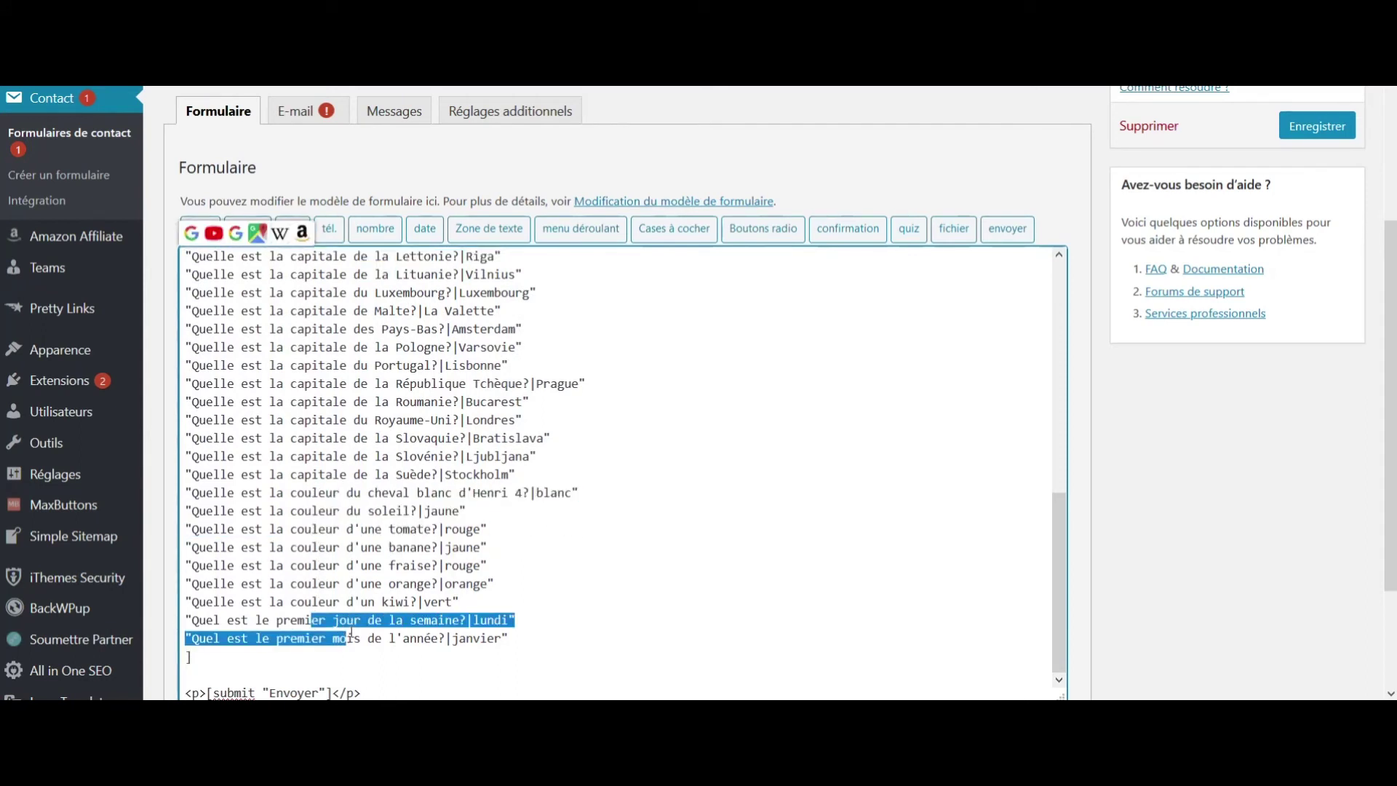
Add the entry "ma nouvelle question|la réponse" below the Luxembourg question and delete the entries from Grèce through Luxembourg.
scroll(436, 626, up, 4)
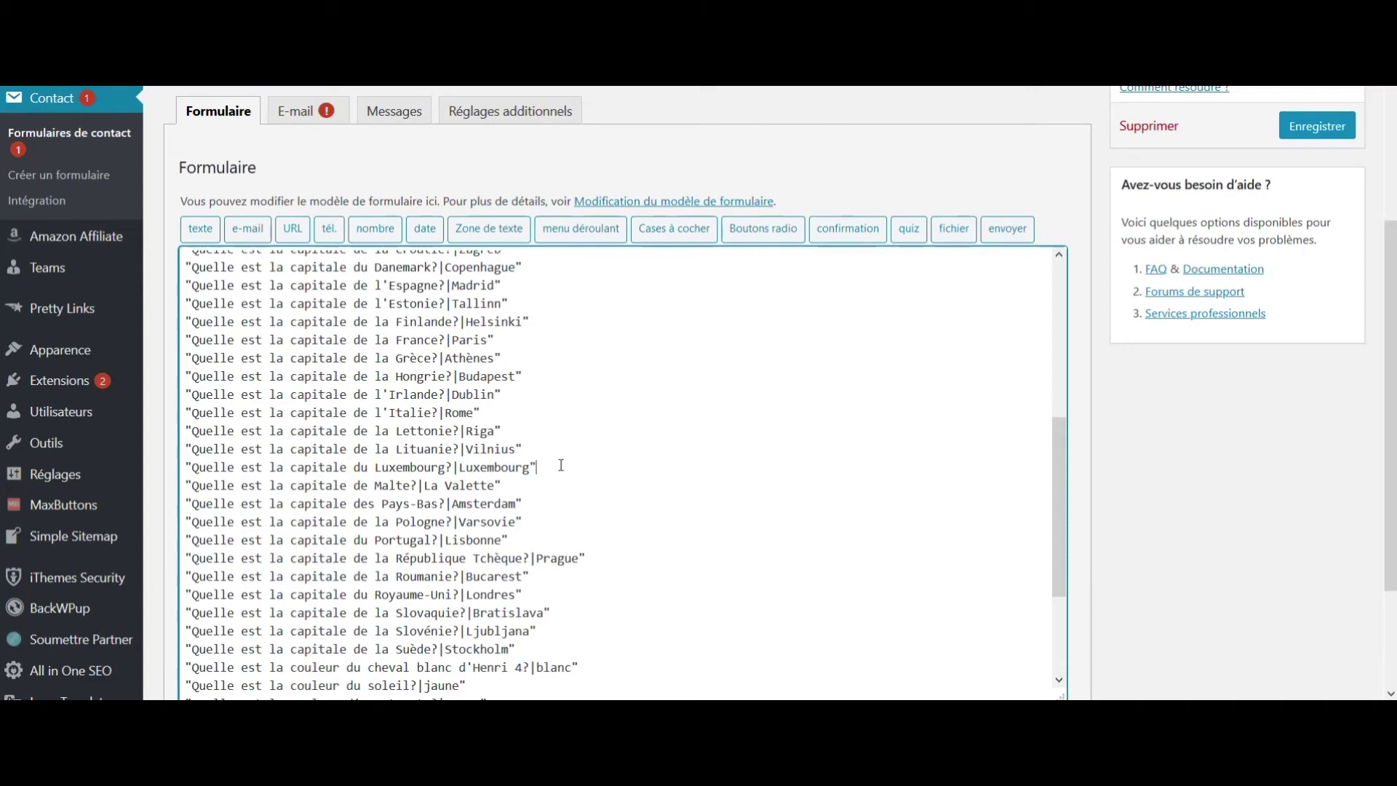
key(Return)
text("ma nouvelle question)
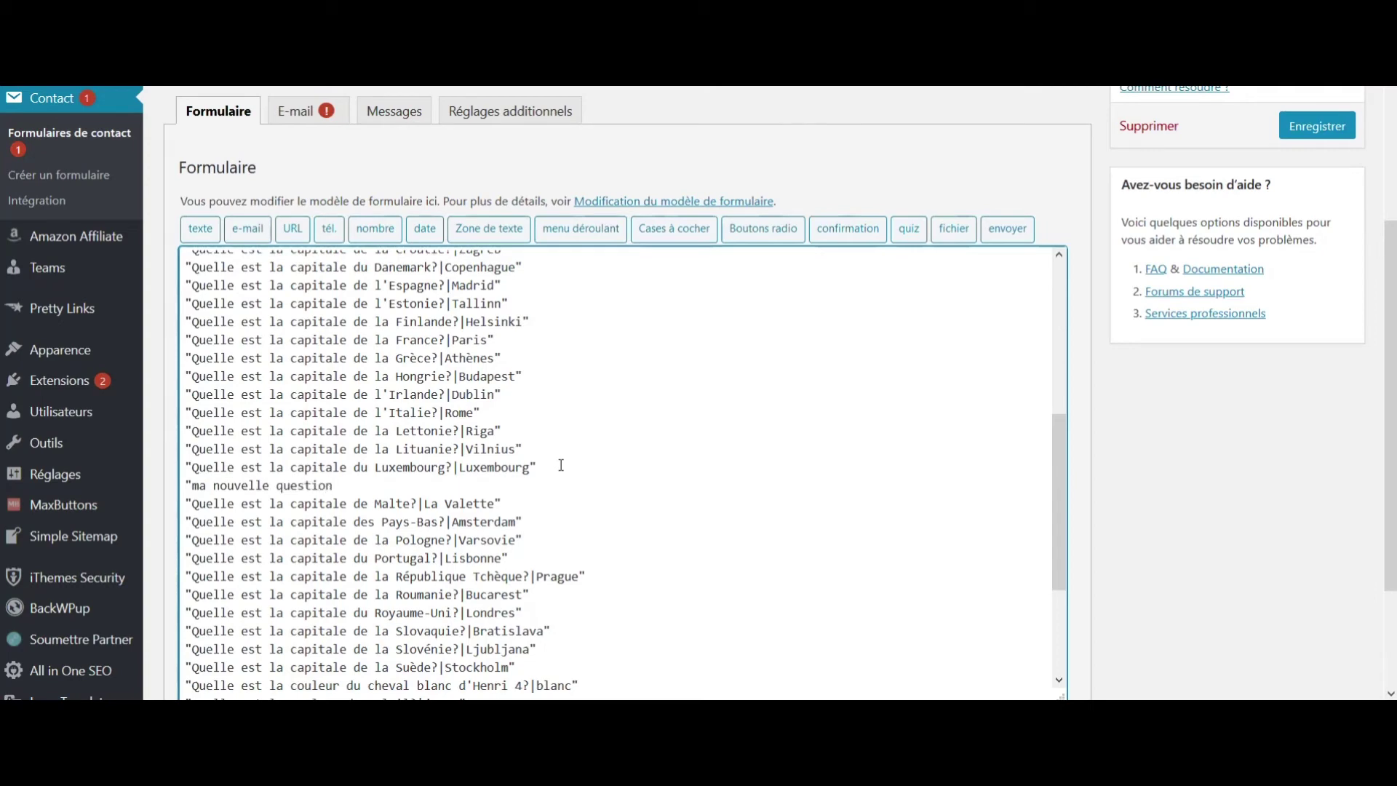
text(|la réponse")
drag(544, 466, 172, 365)
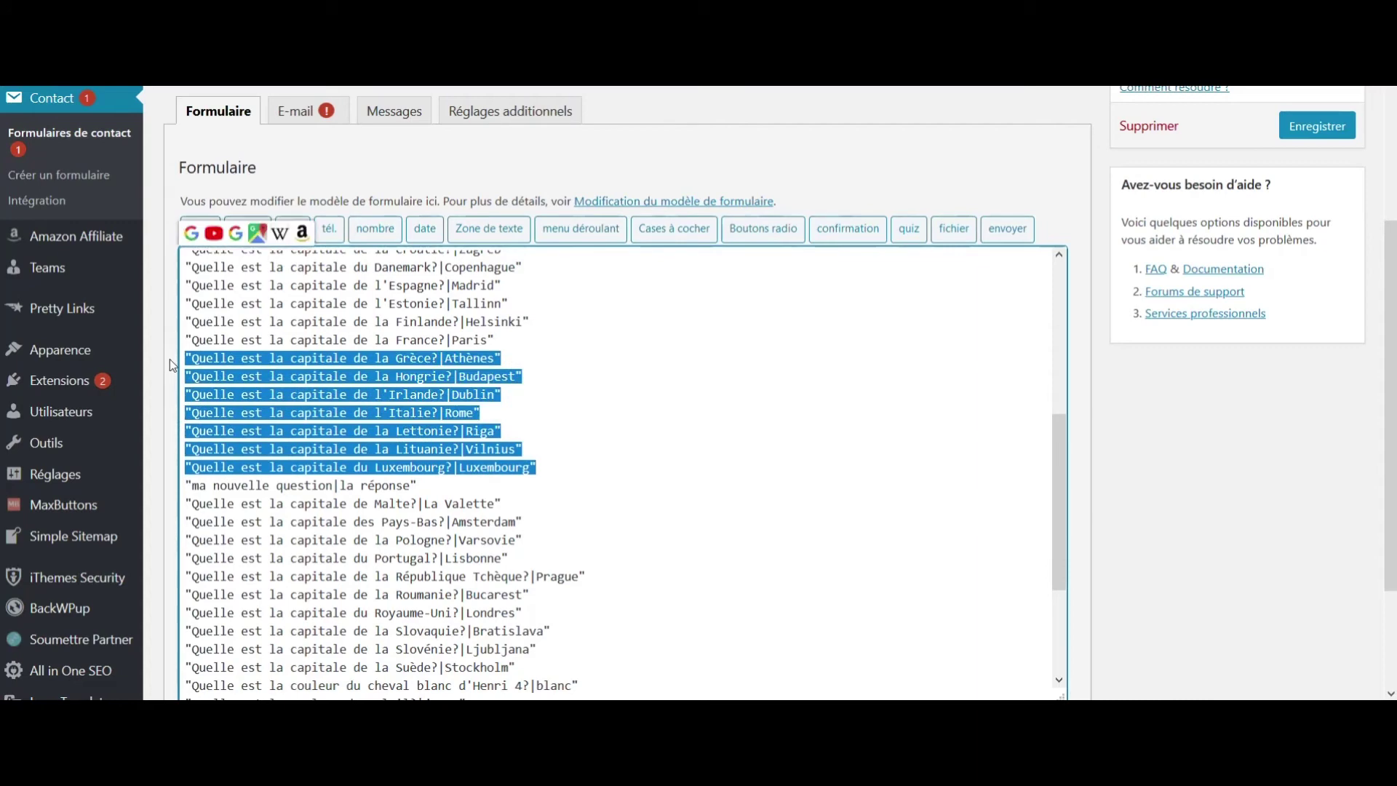
key(Delete)
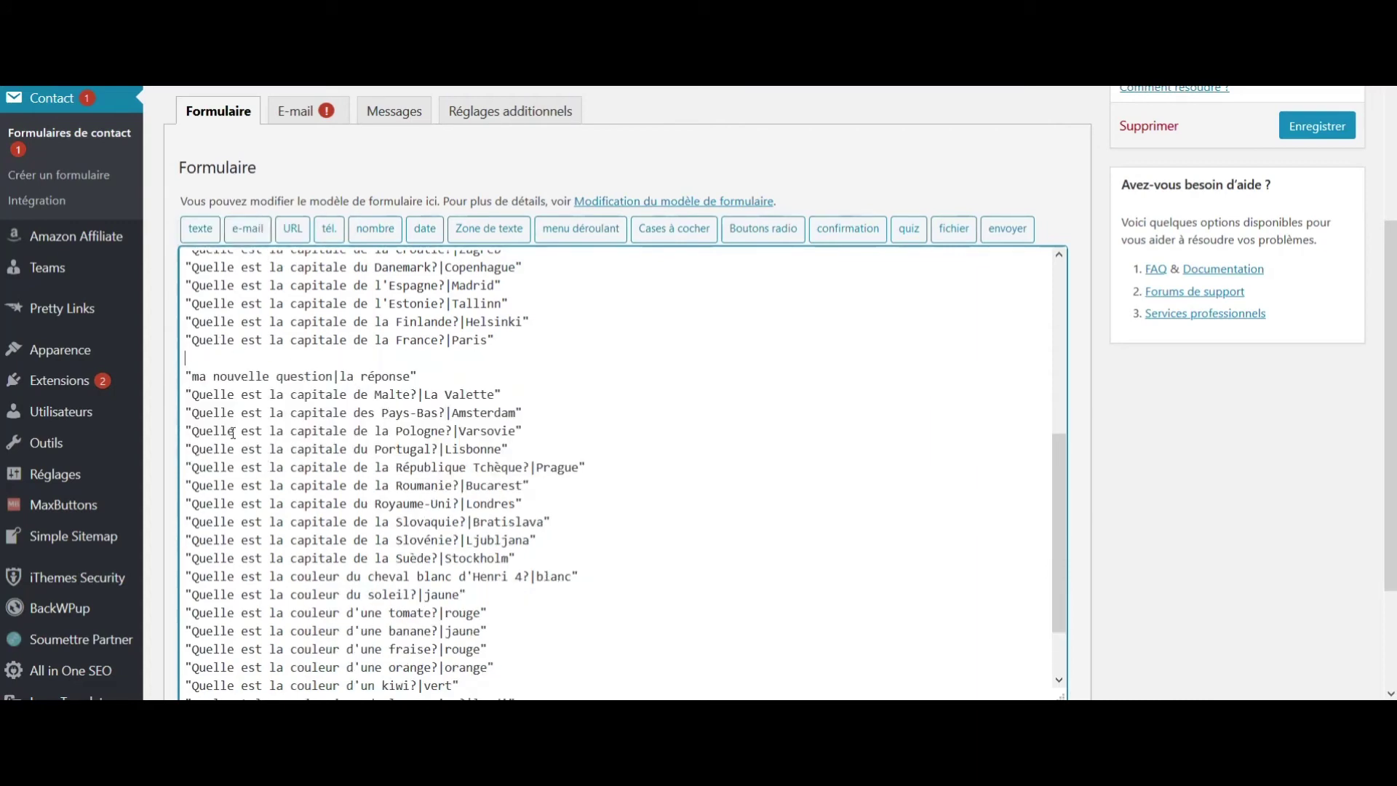
Copy the France question from the quiz and search the web for "Quelle est la capitale de la France" in a new browser tab.
drag(194, 346, 437, 346)
key(ctrl+c)
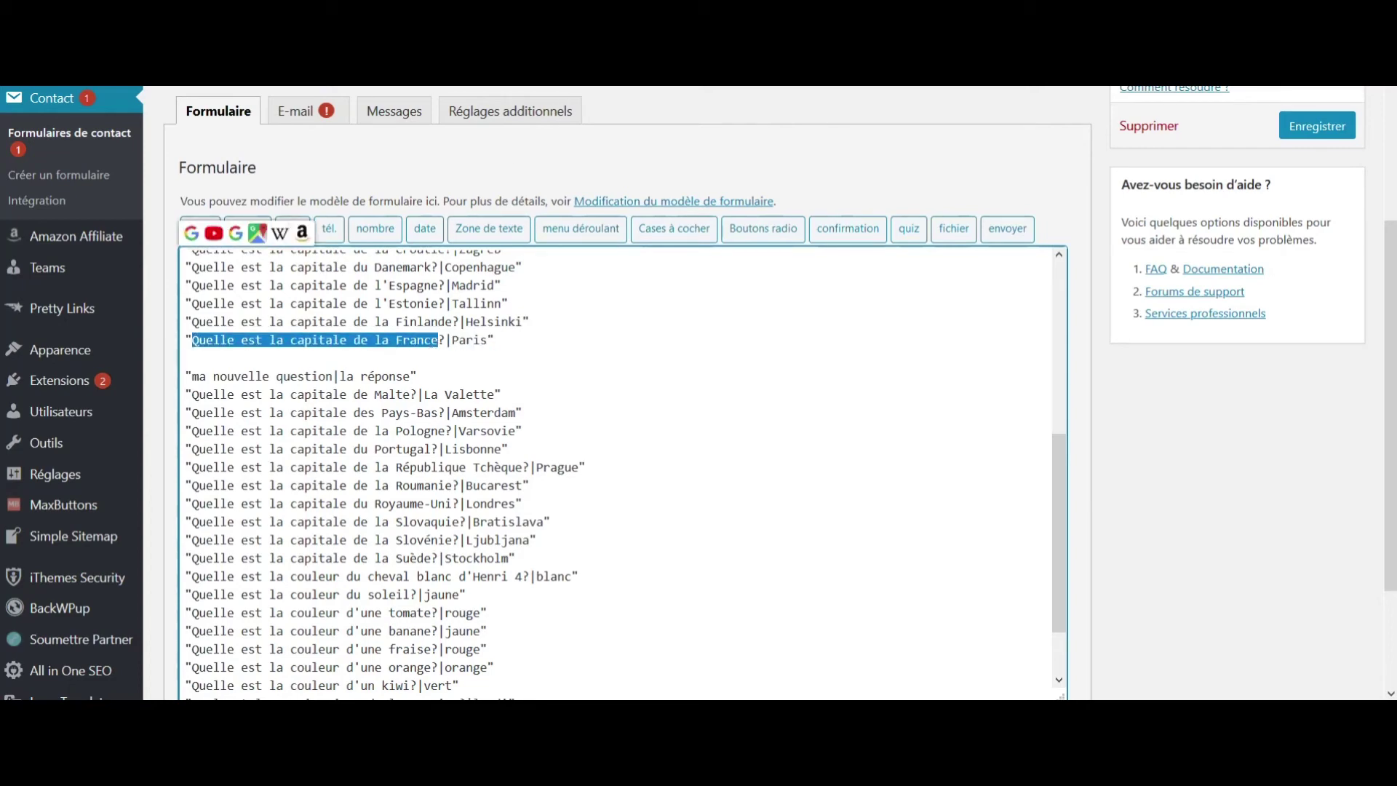
key(ctrl+t)
text(")
key(ctrl+v)
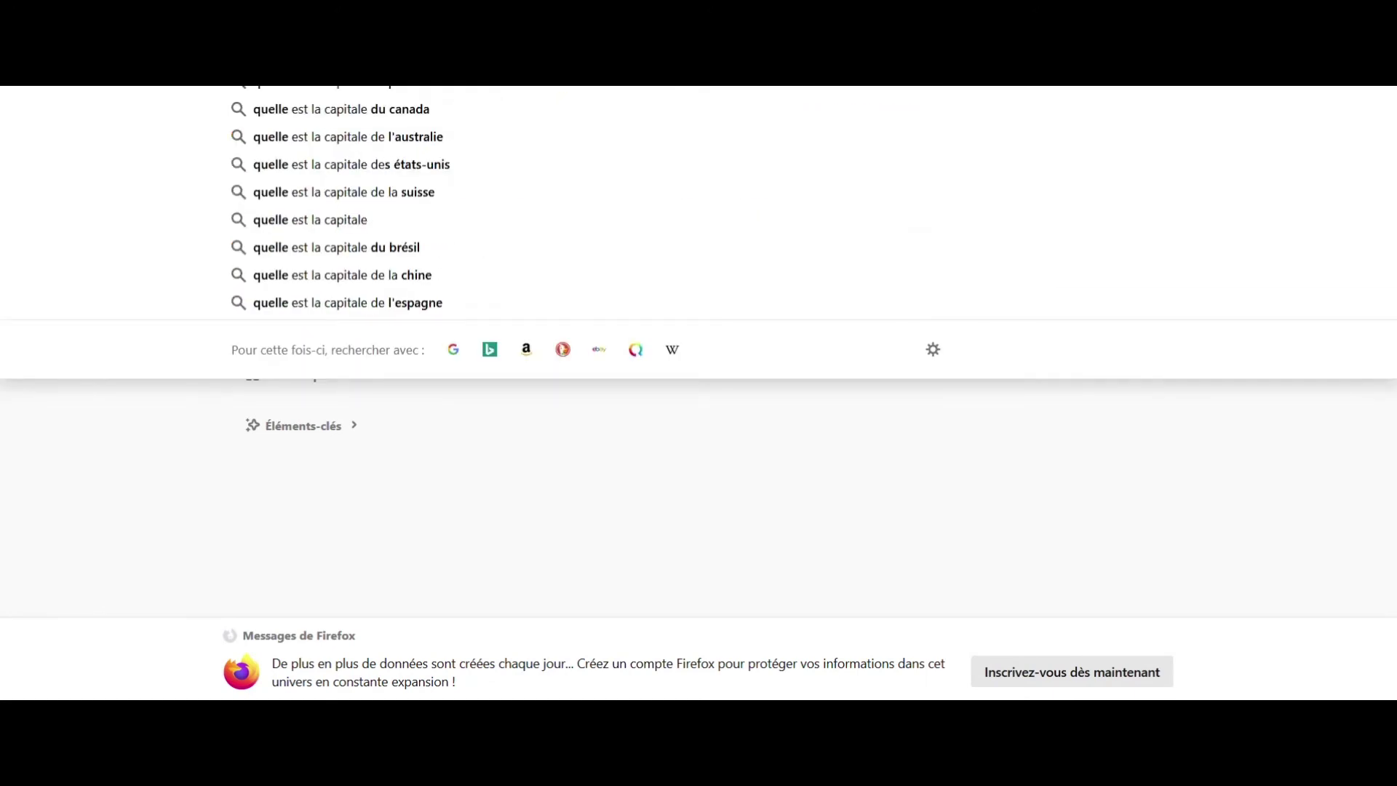
key(Return)
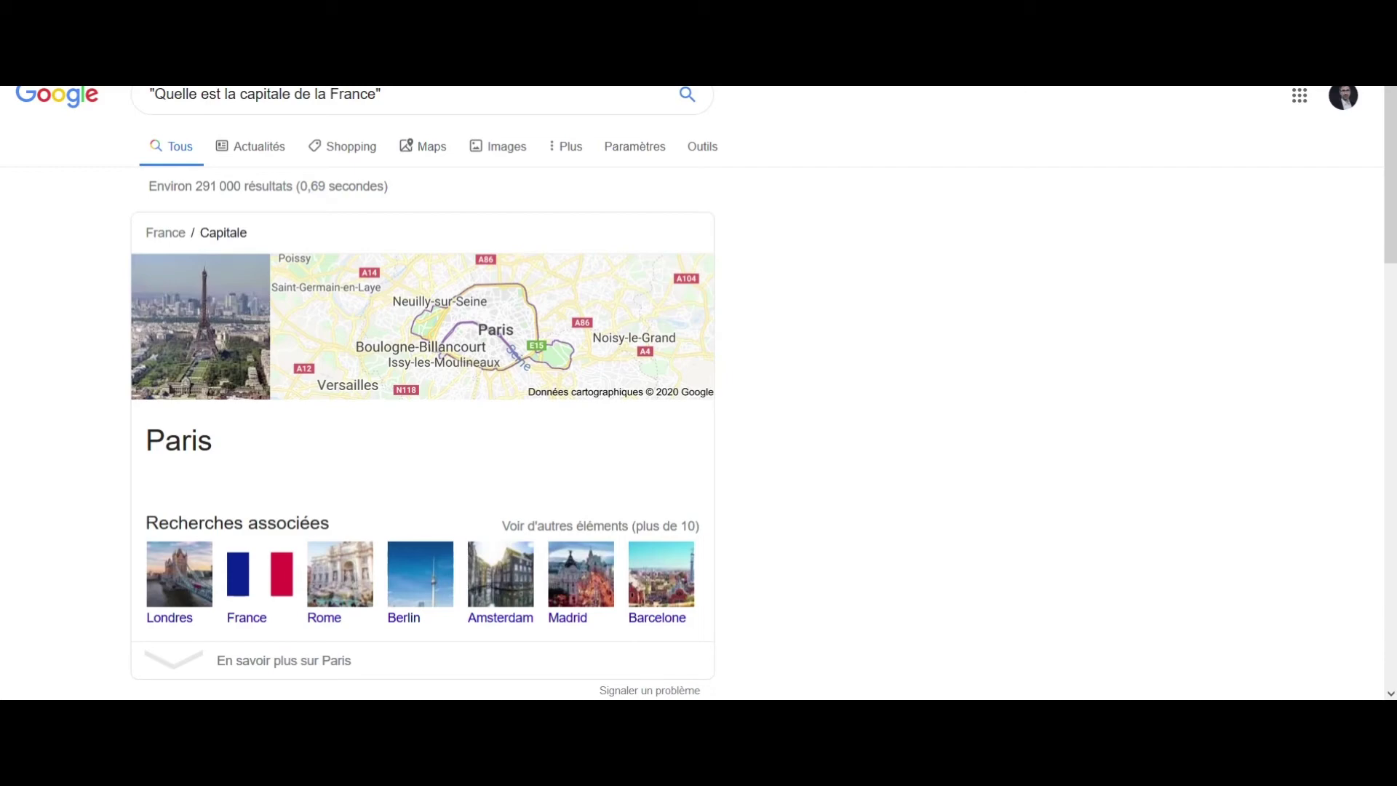
drag(156, 186, 292, 184)
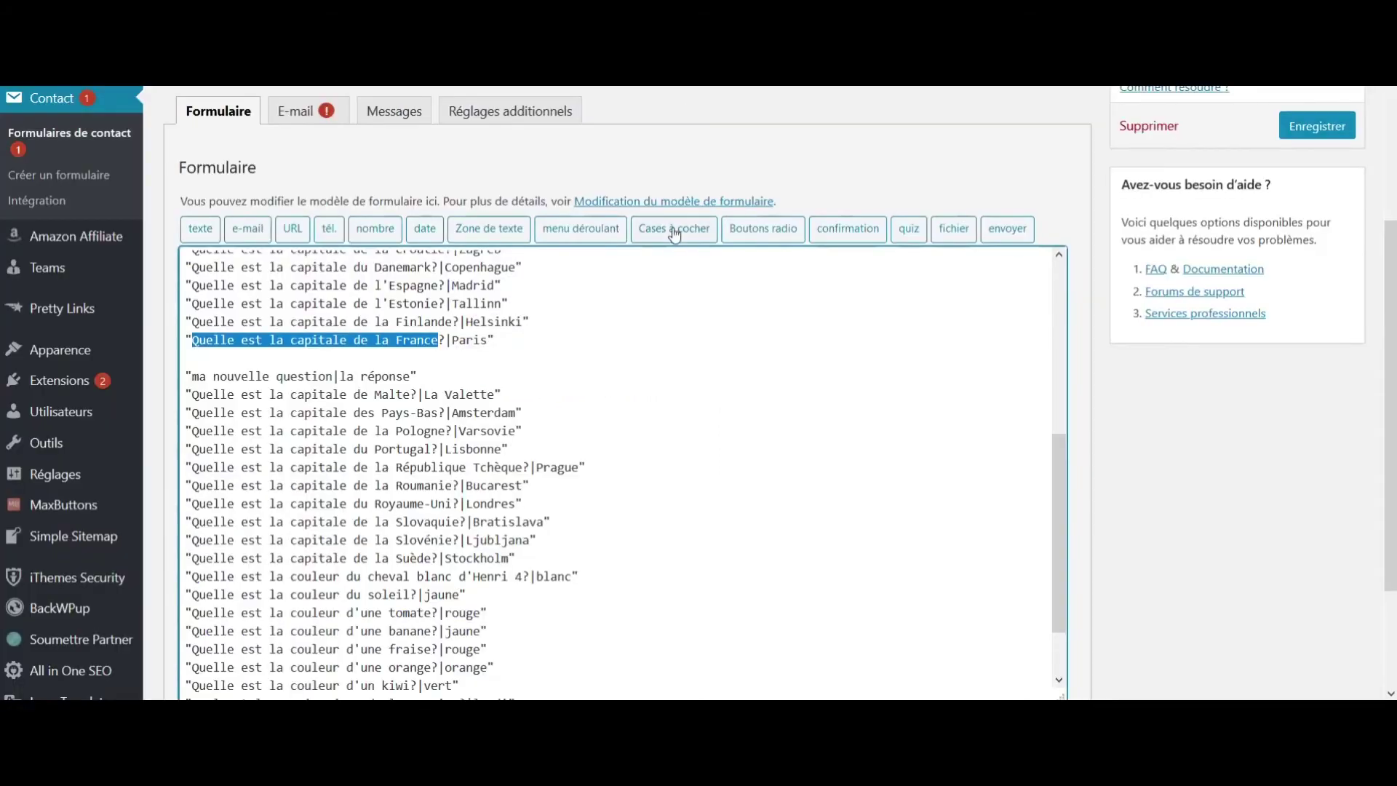
Remove the blank line below the France question in the form template and save the contact form.
click(482, 357)
key(BackSpace)
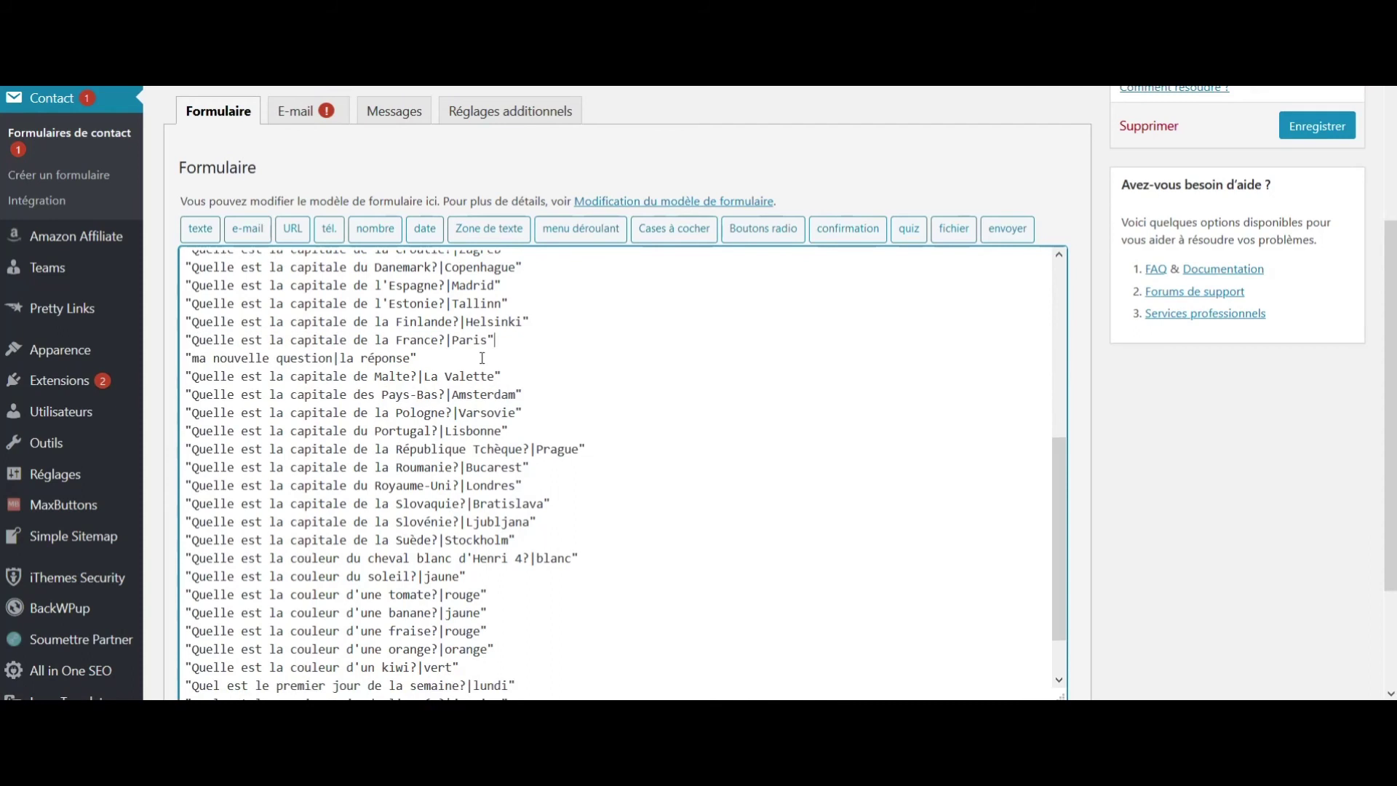
scroll(483, 362, down, 2)
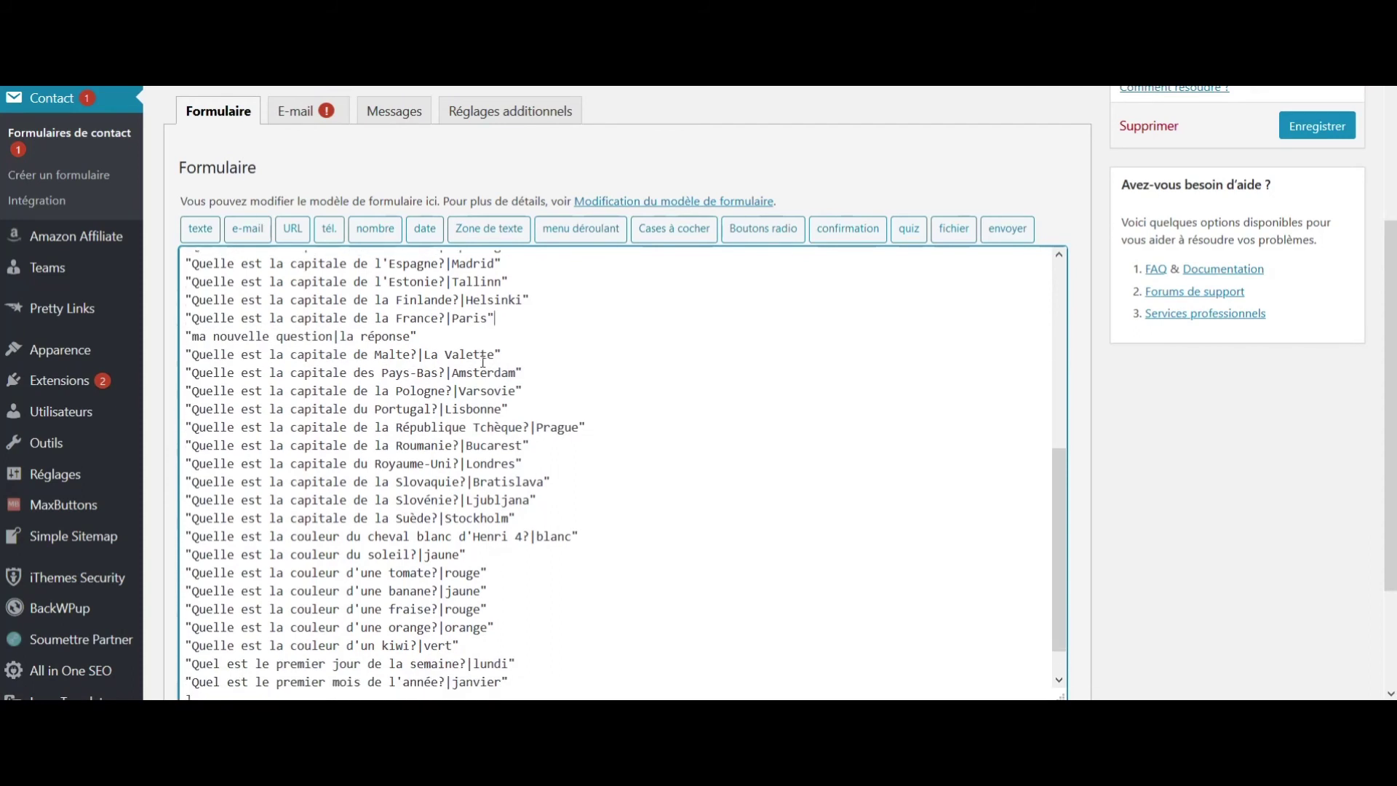
scroll(988, 302, up, 5)
scroll(988, 302, up, 2)
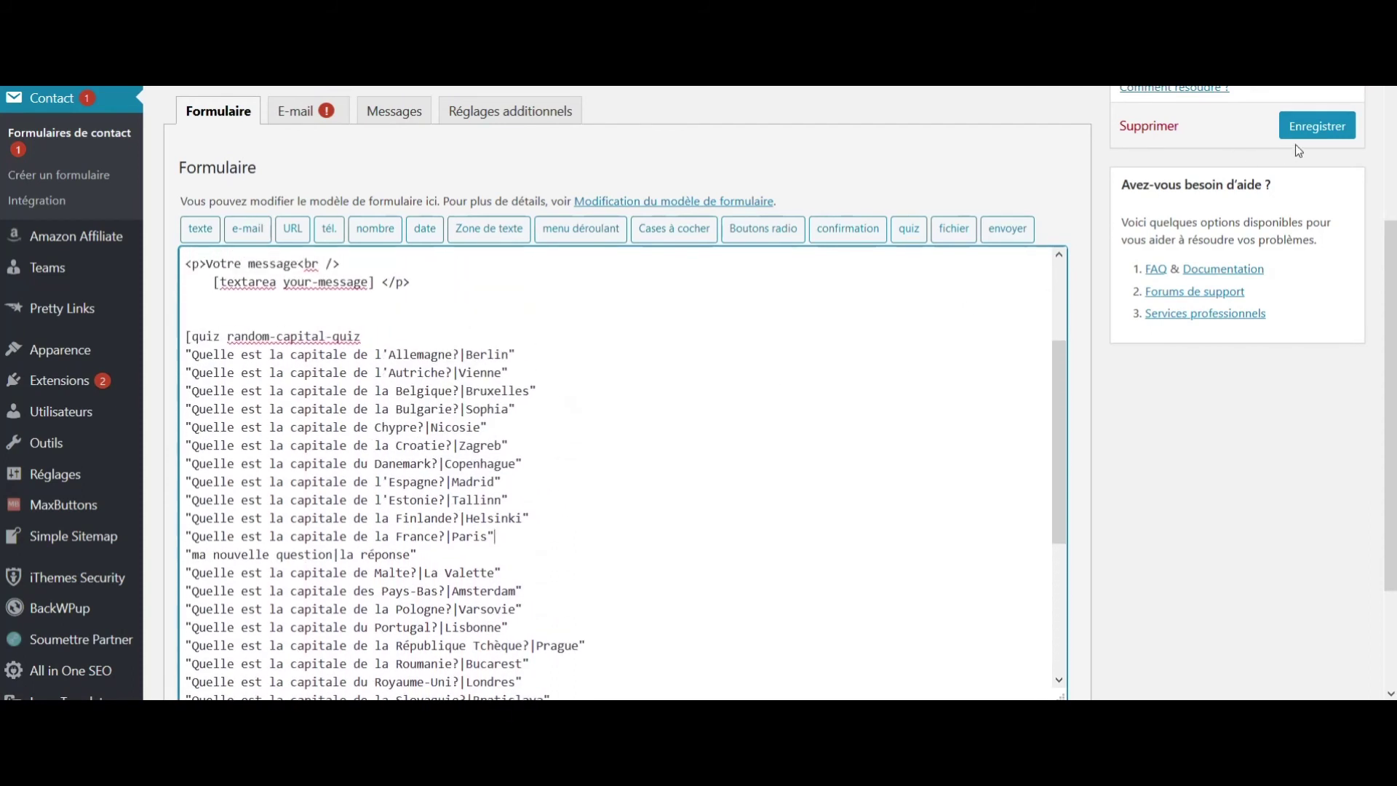
click(1306, 128)
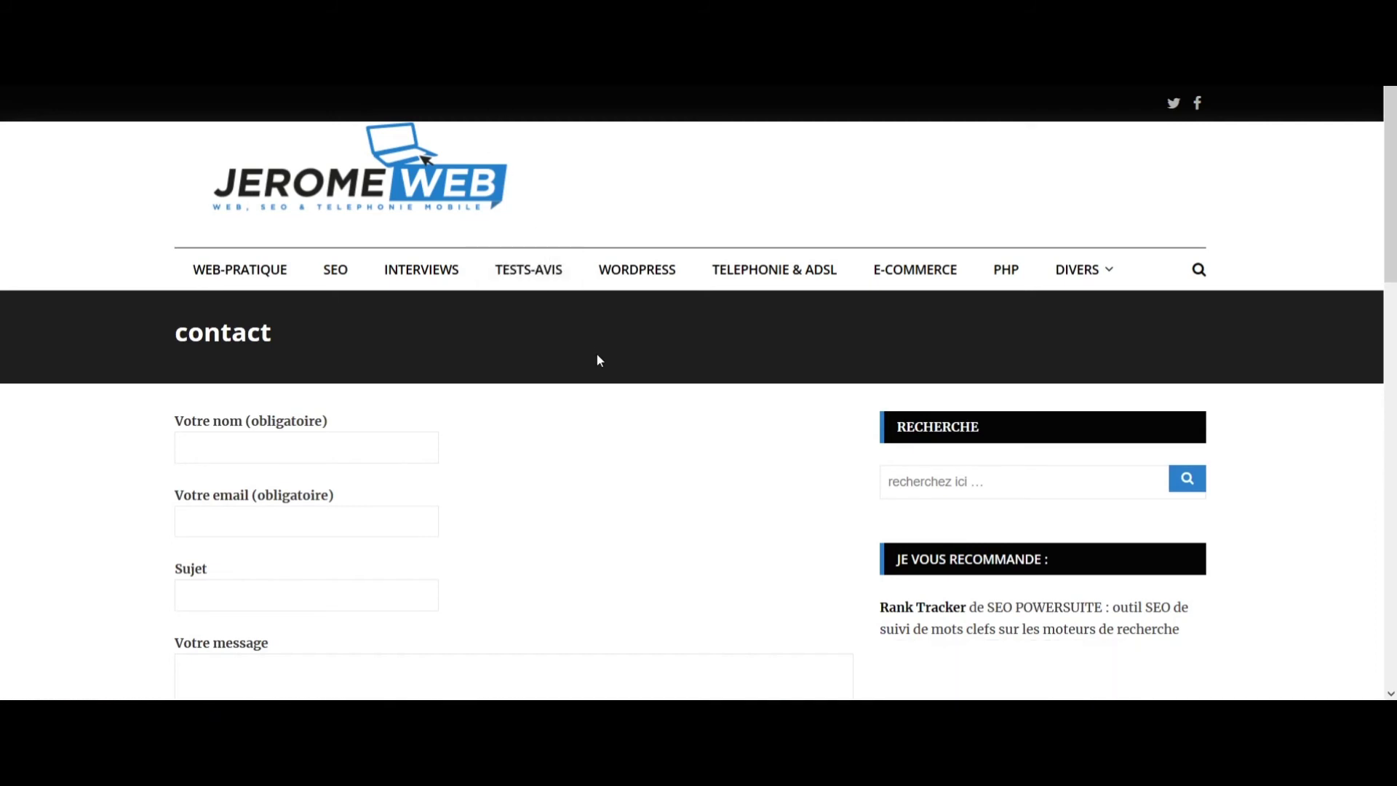
View the quiz question on the site's public contact page and reload the page twice to compare the random questions.
scroll(596, 354, down, 5)
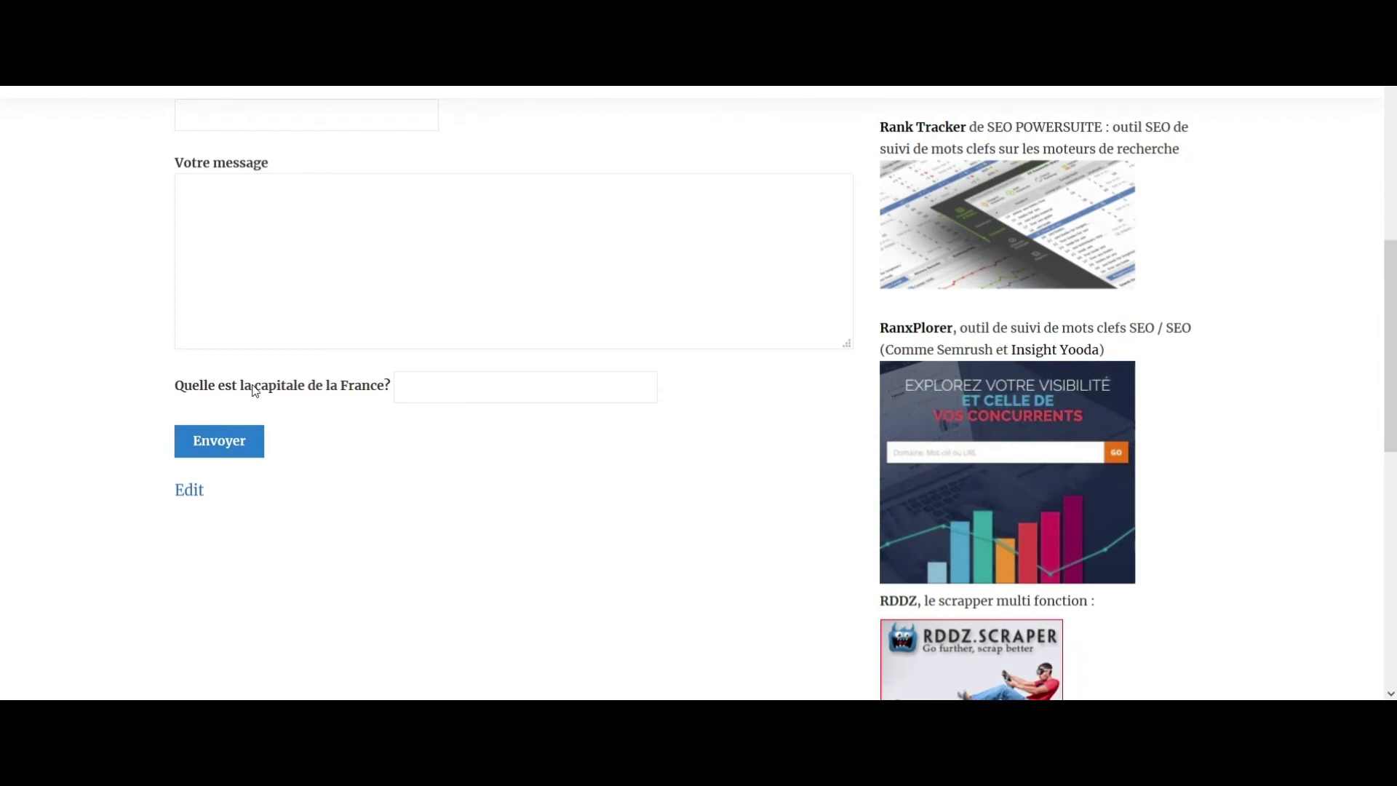
key(F5)
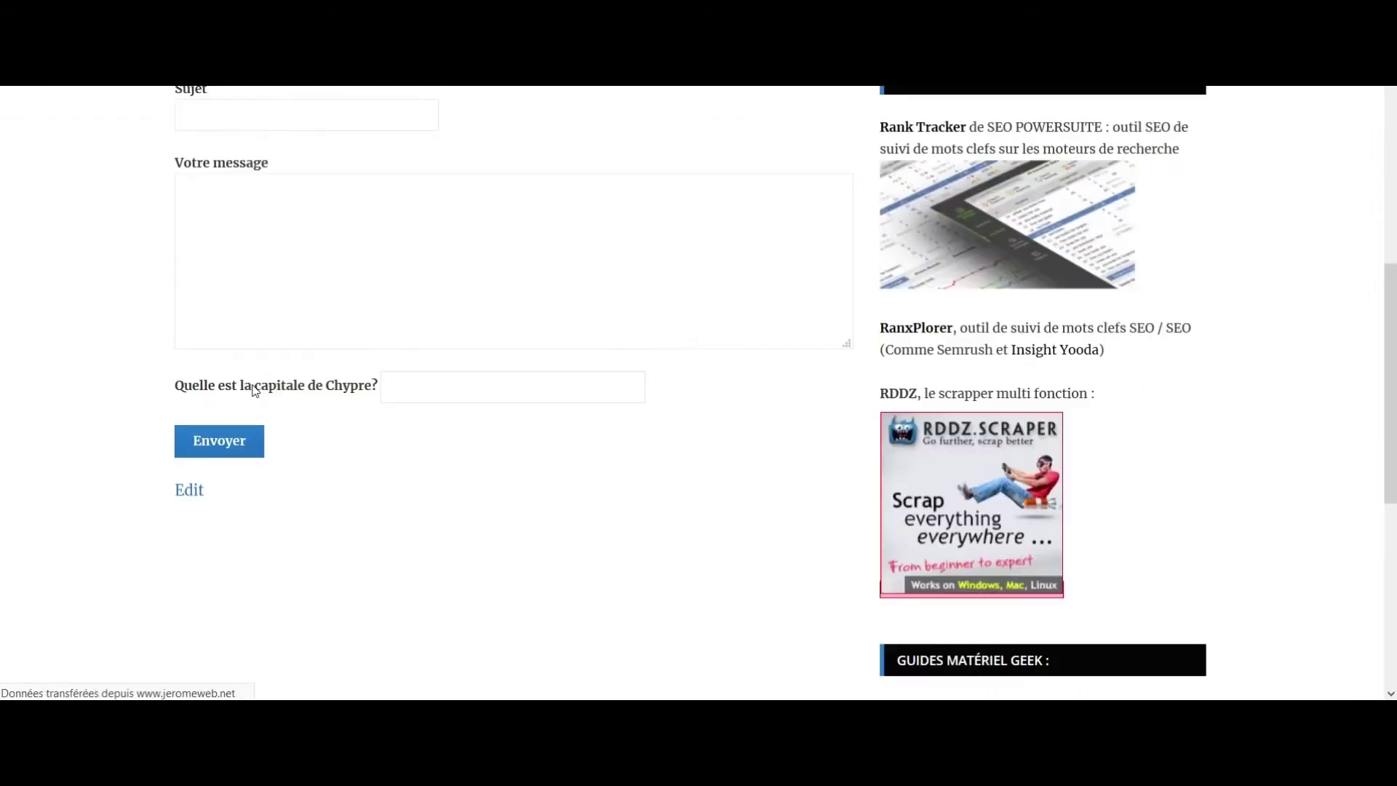
key(F5)
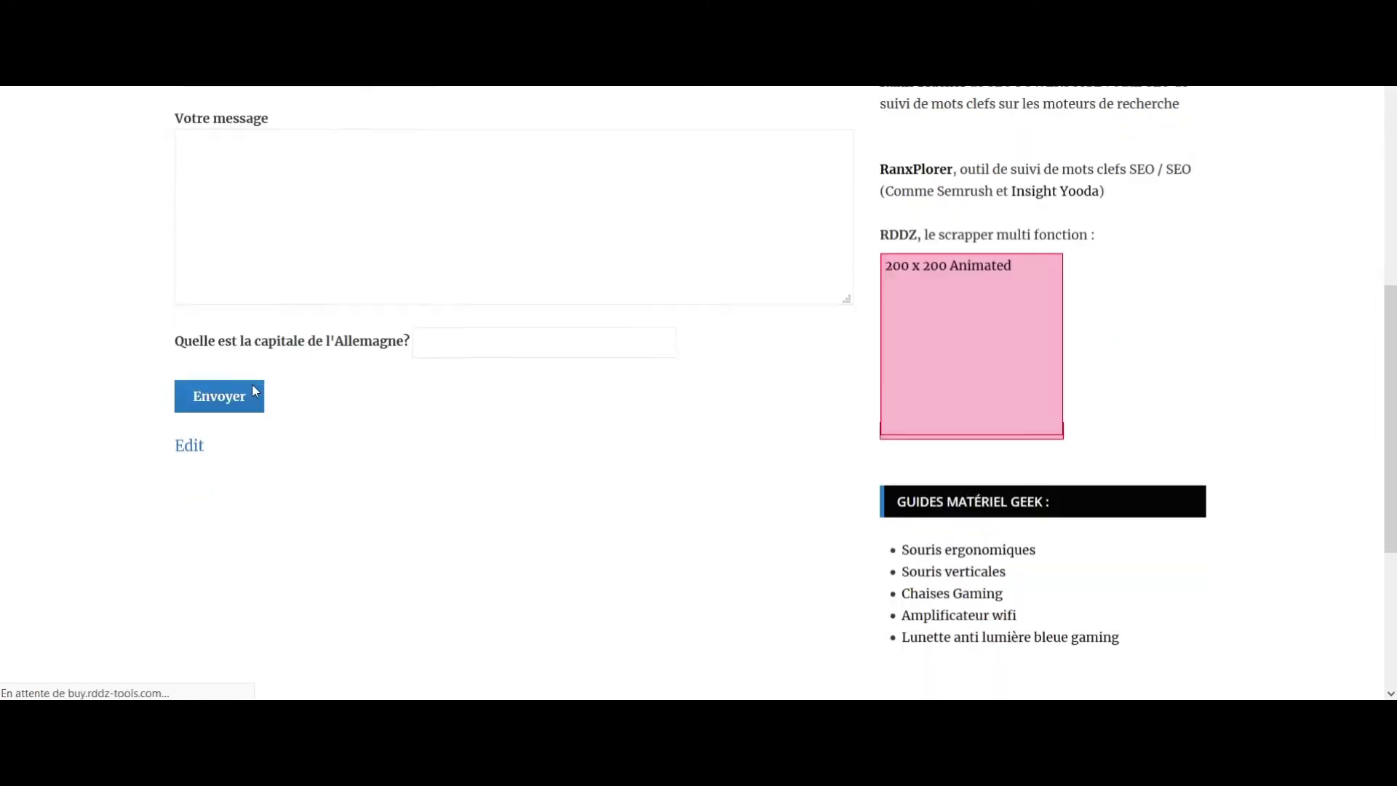
Enter the wrong answer "hjhjhhjh" for the Croatie quiz question and fill in the name and e-mail fields with dummy text.
click(446, 389)
text(Zagreb)
key(Return)
click(309, 438)
text(fdfdfdf)
click(256, 533)
text(fdfdfdf@fdfdf.com)
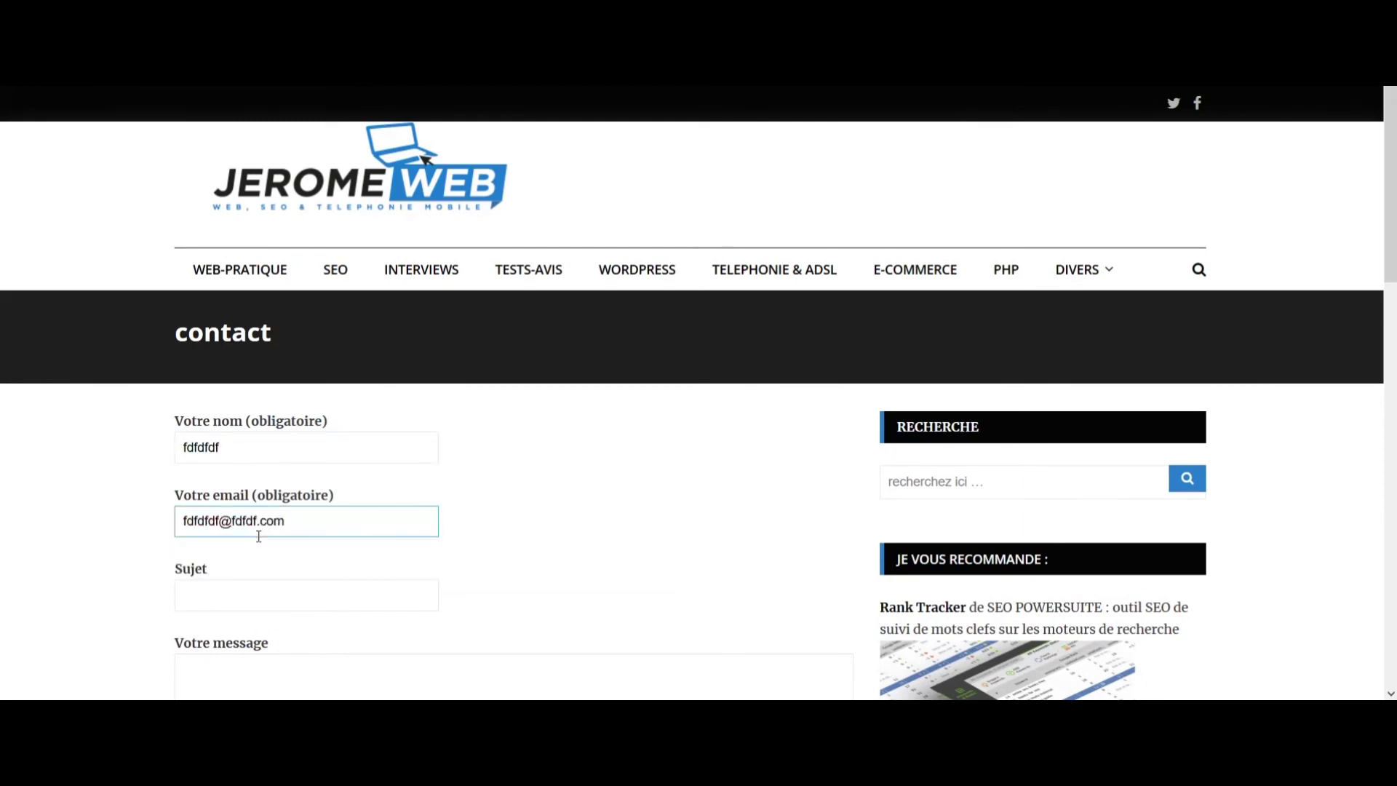
Fill in the subject as "dsdsds" and write a message of two lines, each reading "dsdsdsdsd".
scroll(258, 536, down, 3)
click(262, 397)
text(dsdsds)
click(264, 522)
text(dsdsdsdsd)
key(Return)
text(dsdsdsds)
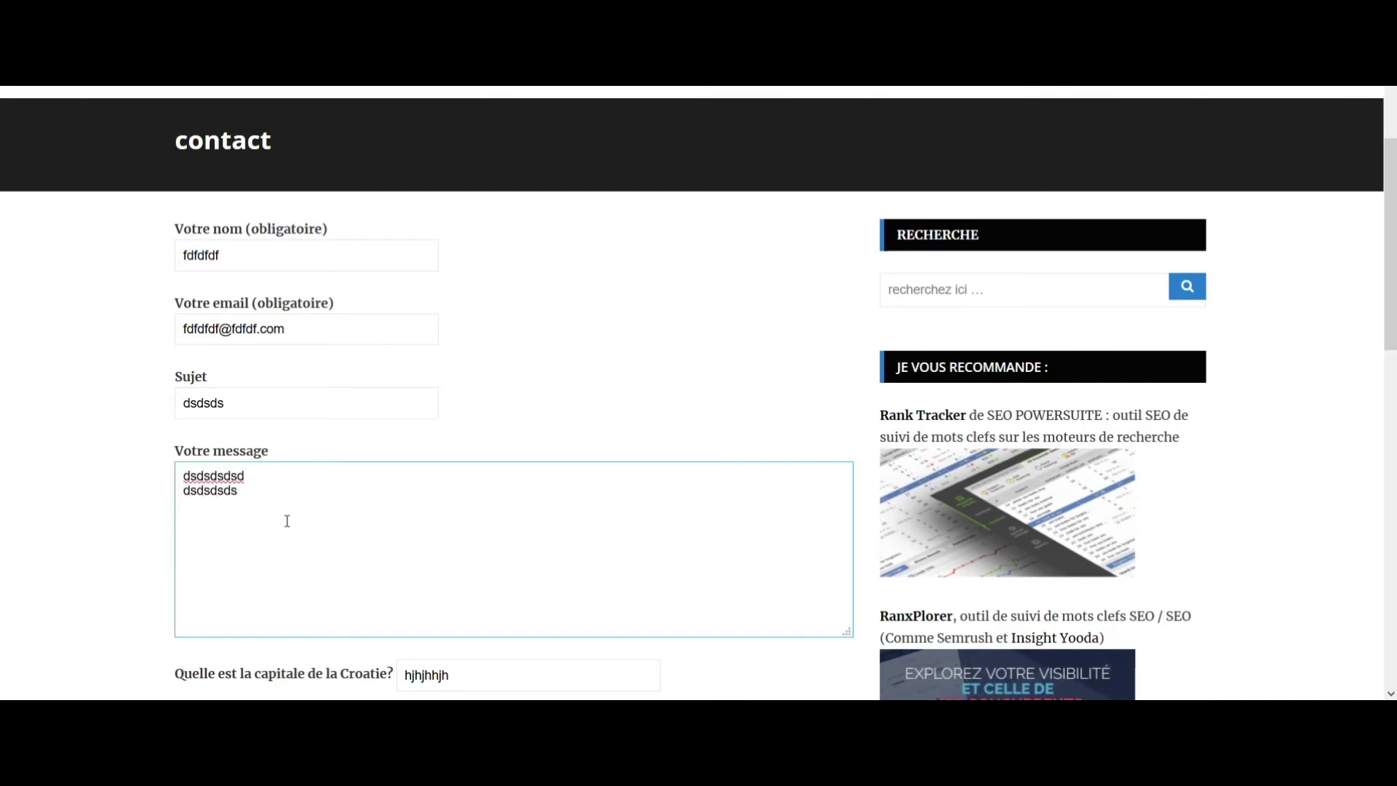
scroll(287, 520, down, 4)
text(d)
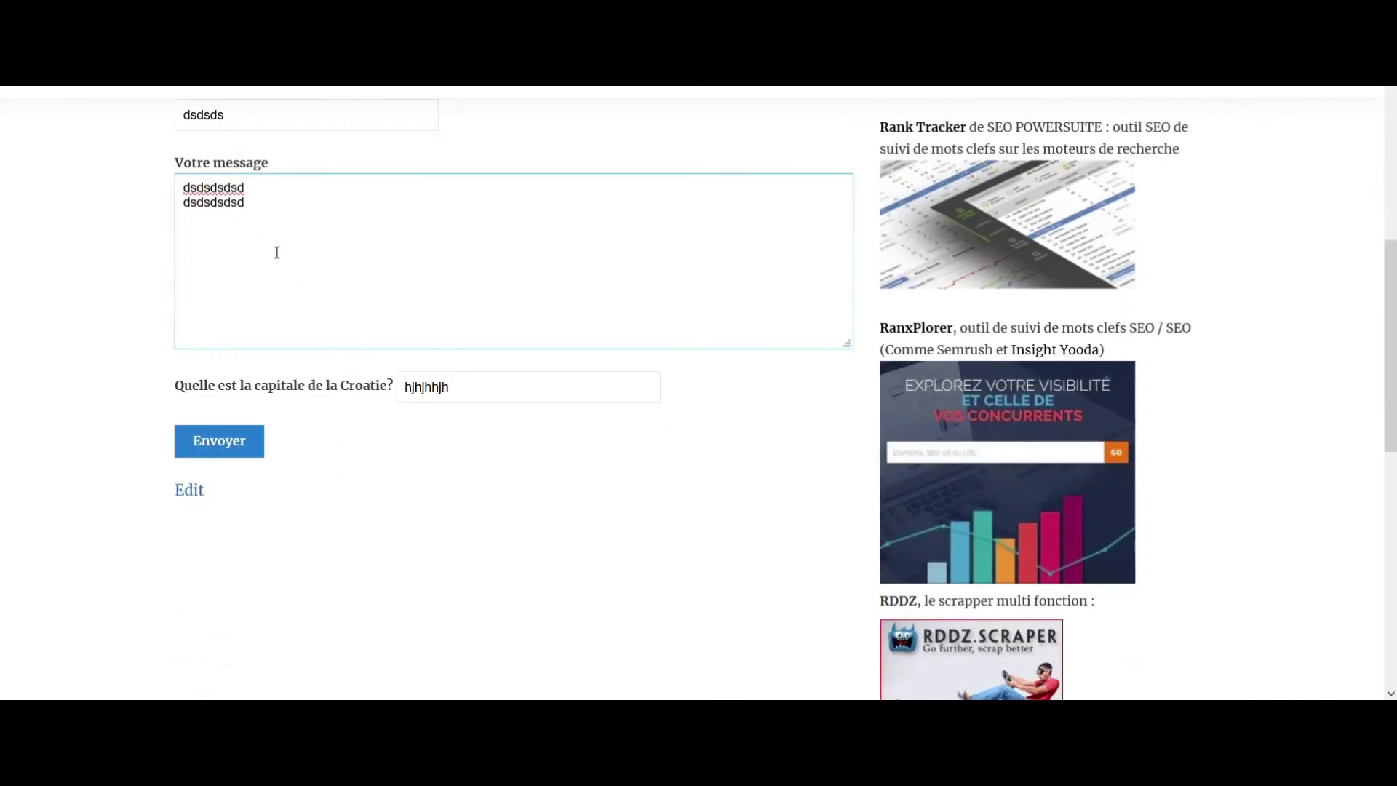
Submit the contact form with the wrong answer to the Croatie quiz question.
scroll(377, 247, up, 1)
scroll(380, 284, down, 1)
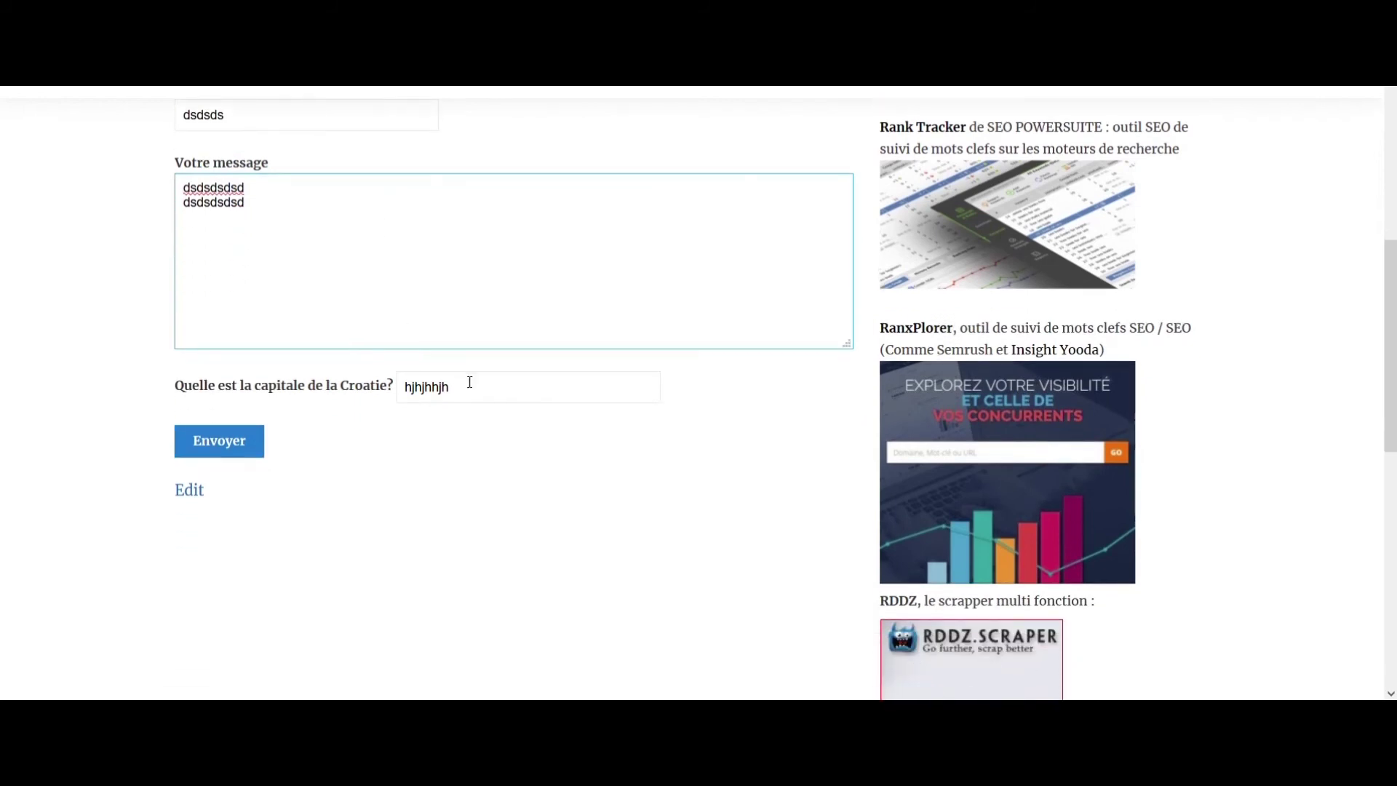
click(251, 442)
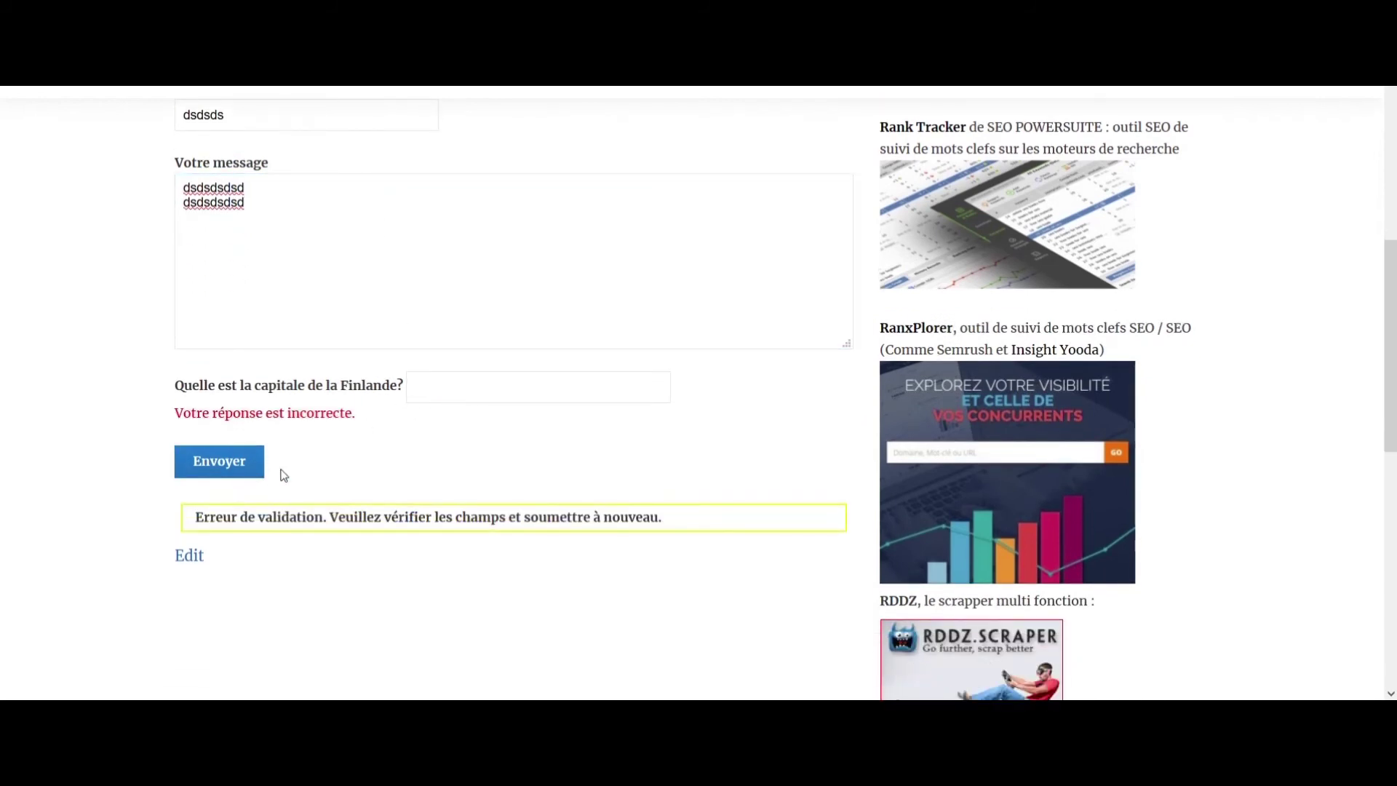
Review the filled-in fields, highlight the Finlande quiz question and place the cursor in its answer field.
scroll(283, 474, up, 5)
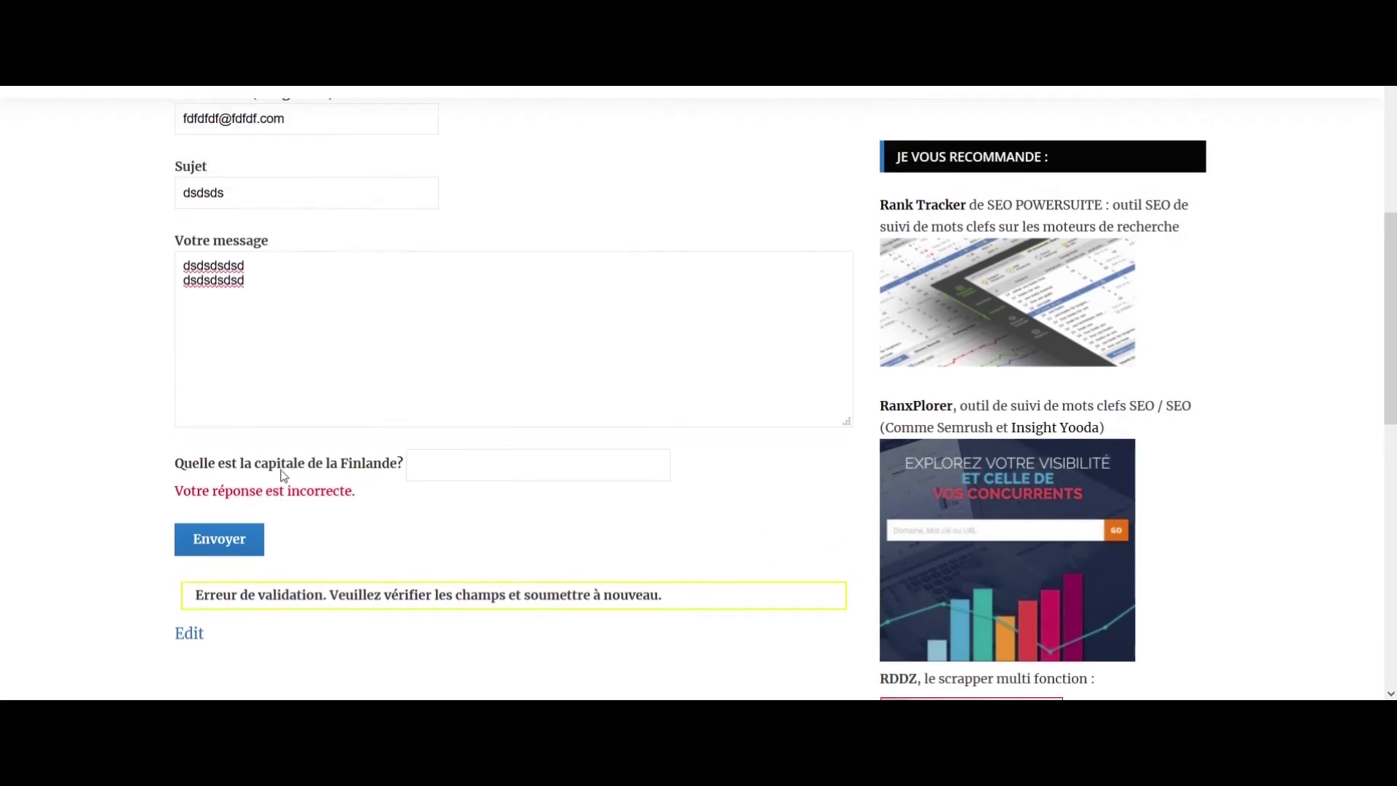
scroll(280, 487, down, 4)
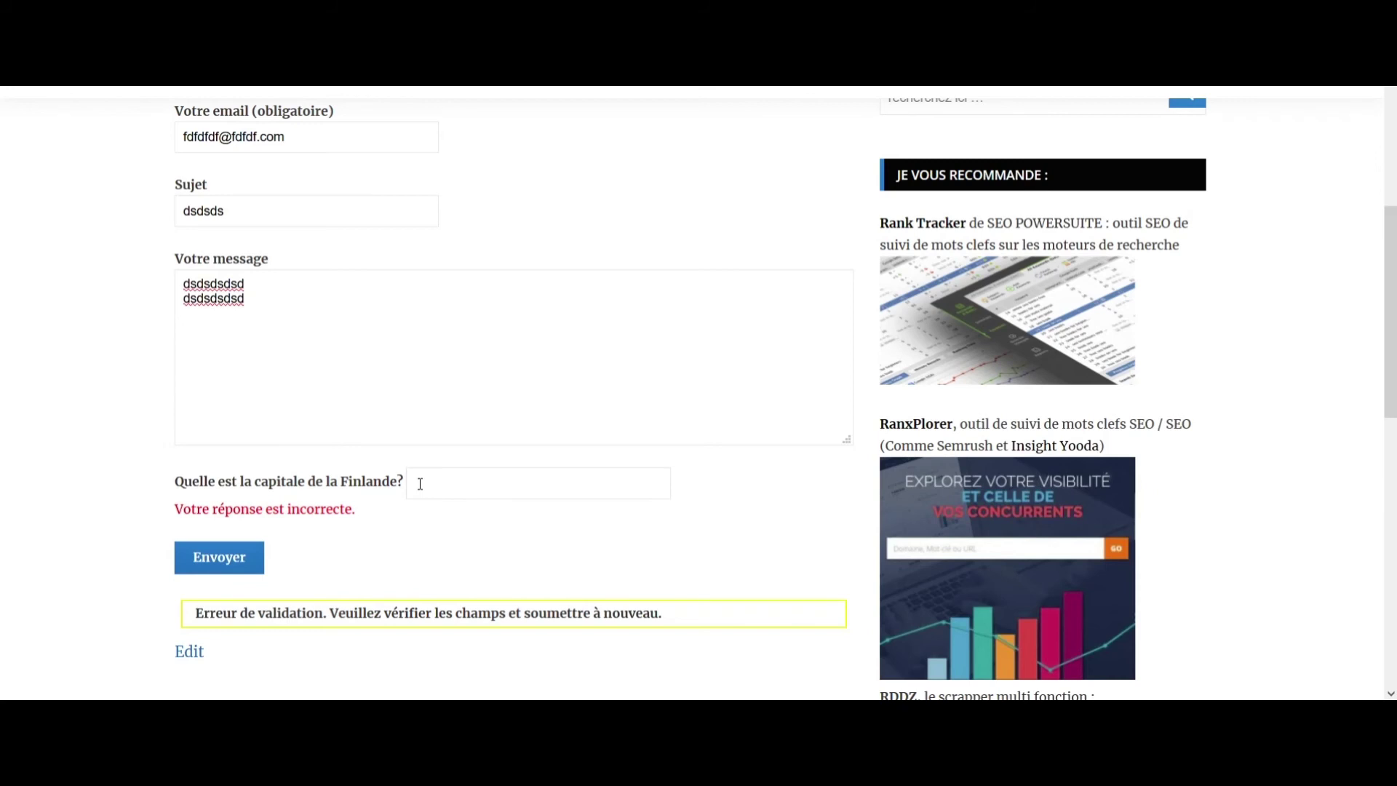
drag(200, 483, 396, 486)
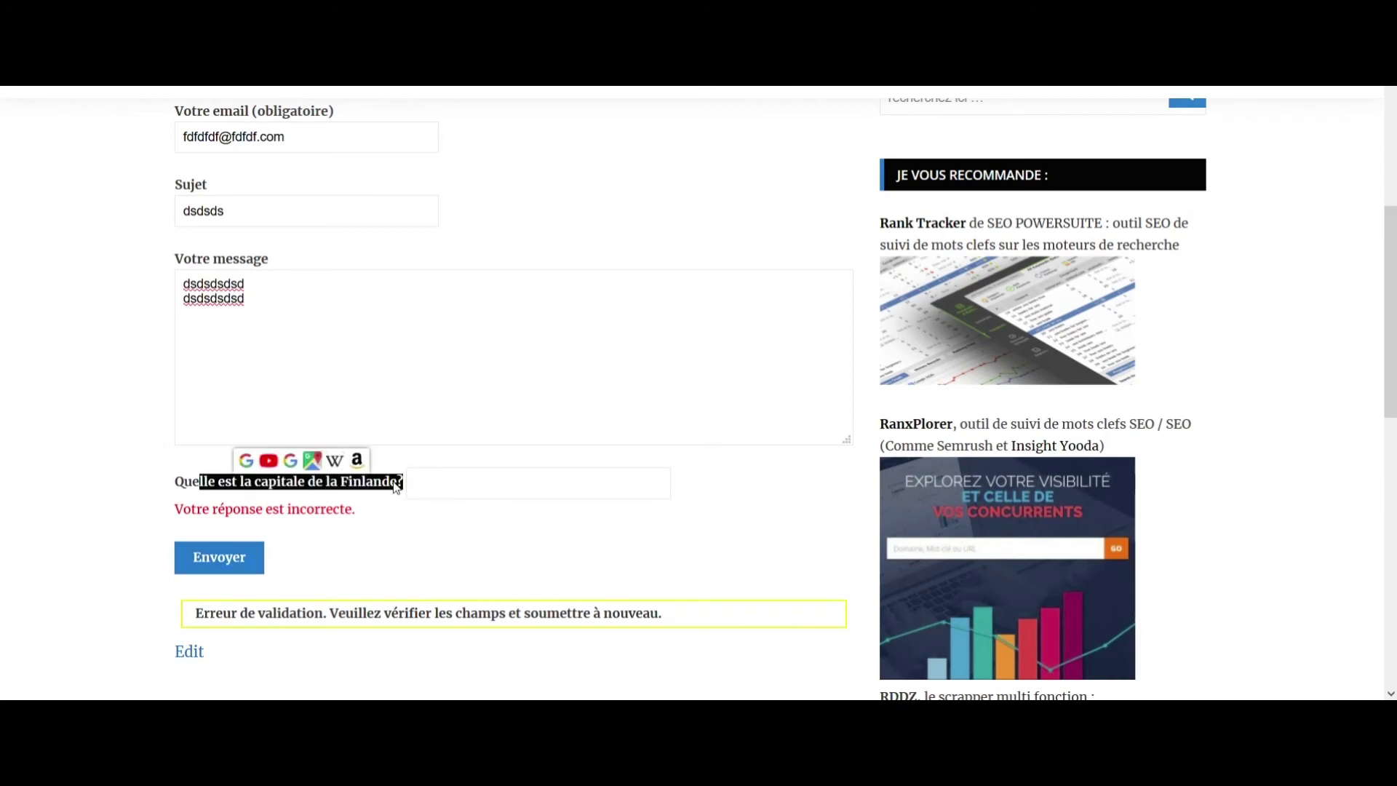
click(452, 482)
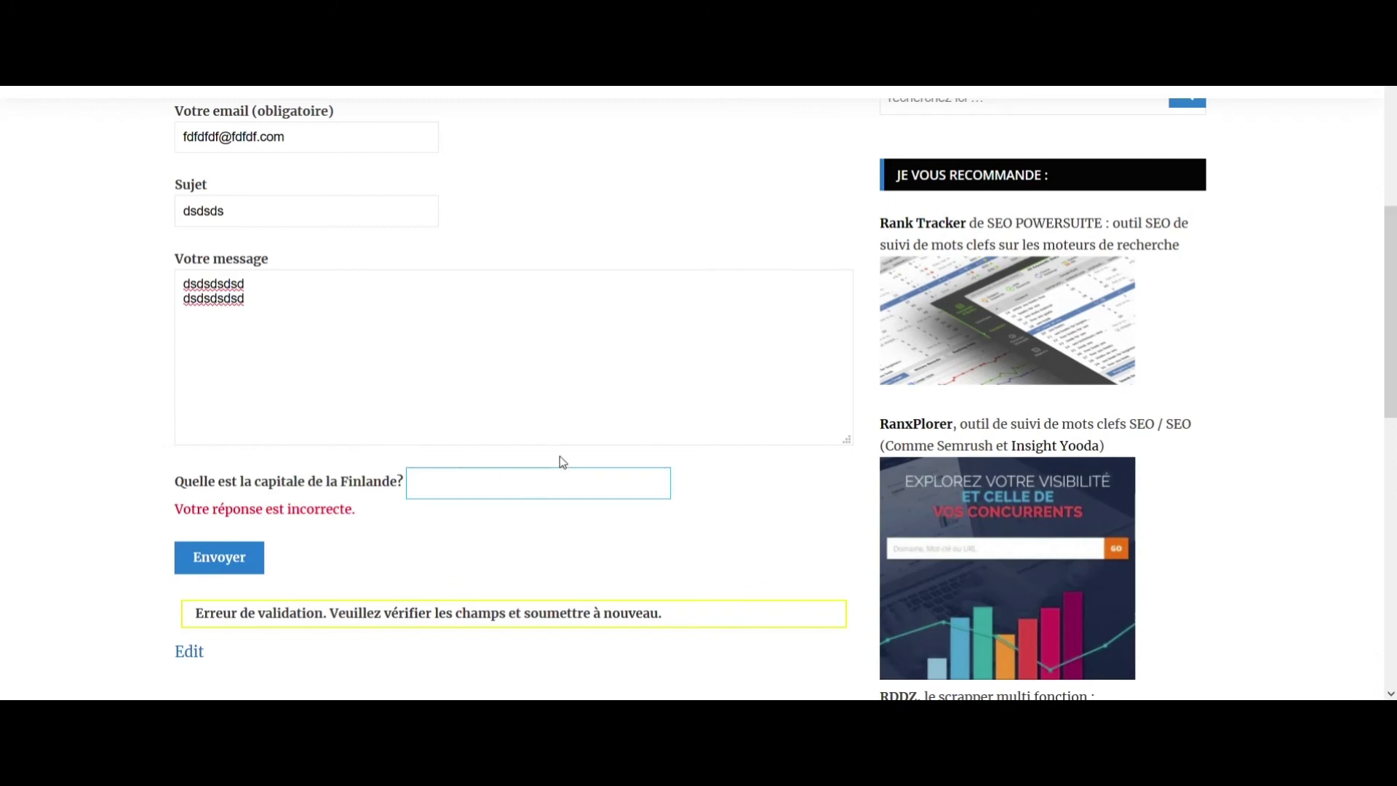